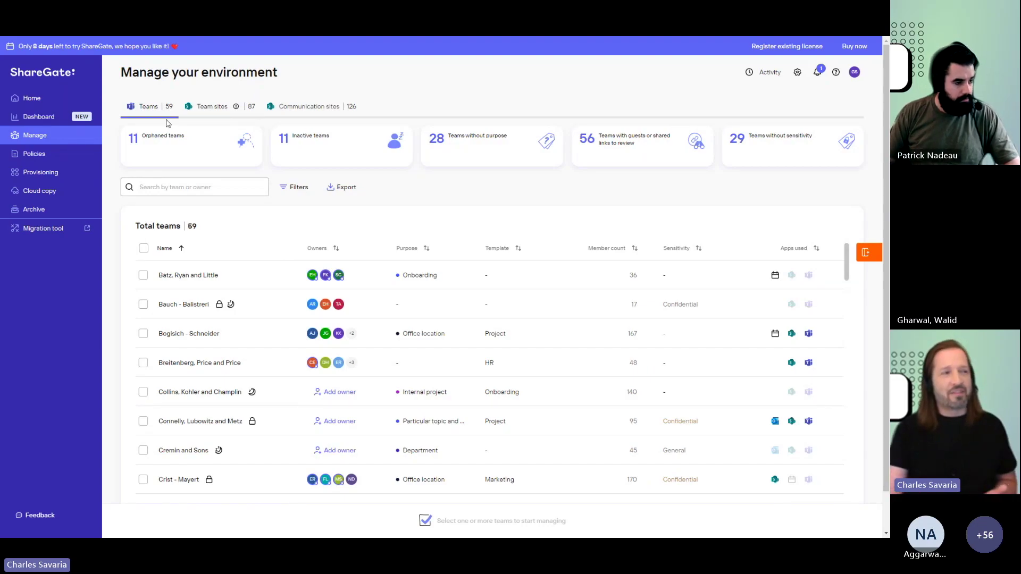
# Switch the Manage page to the 126 communication sites list.
pyautogui.click(337, 113)
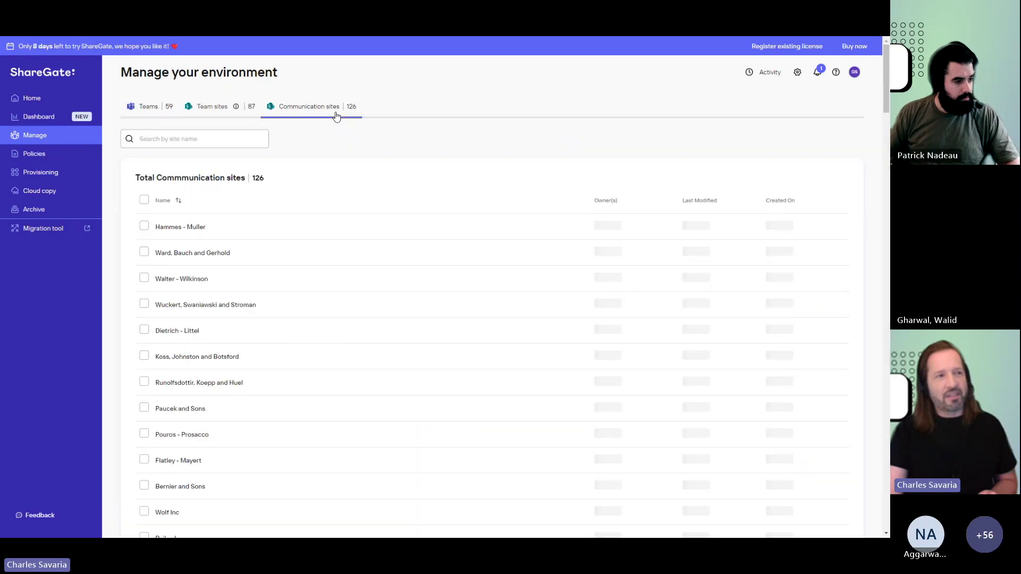
# Glance at the Hammes - Muller site details, then filter team sites to the 21 inactive groups.
pyautogui.click(446, 228)
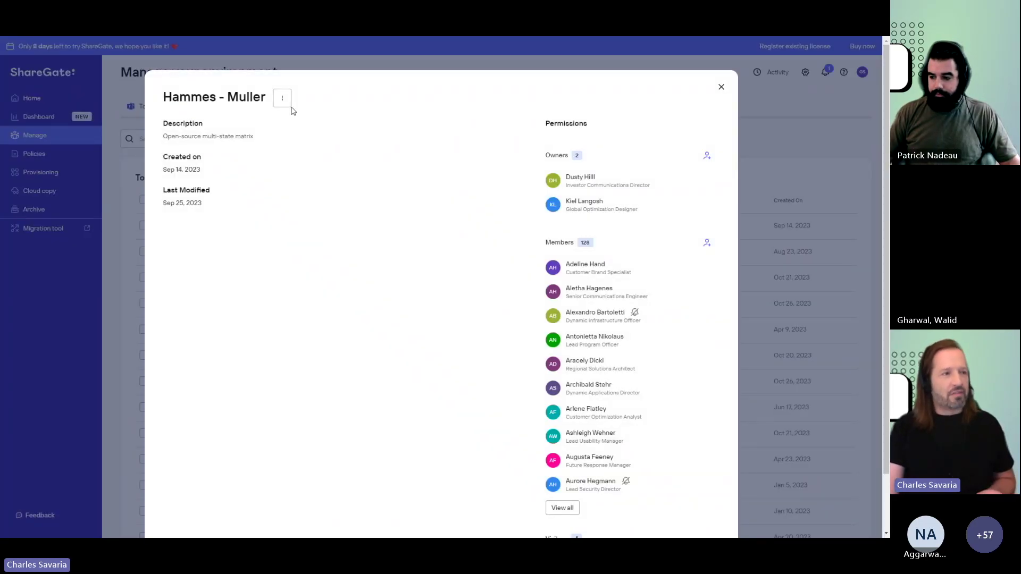
pyautogui.click(260, 41)
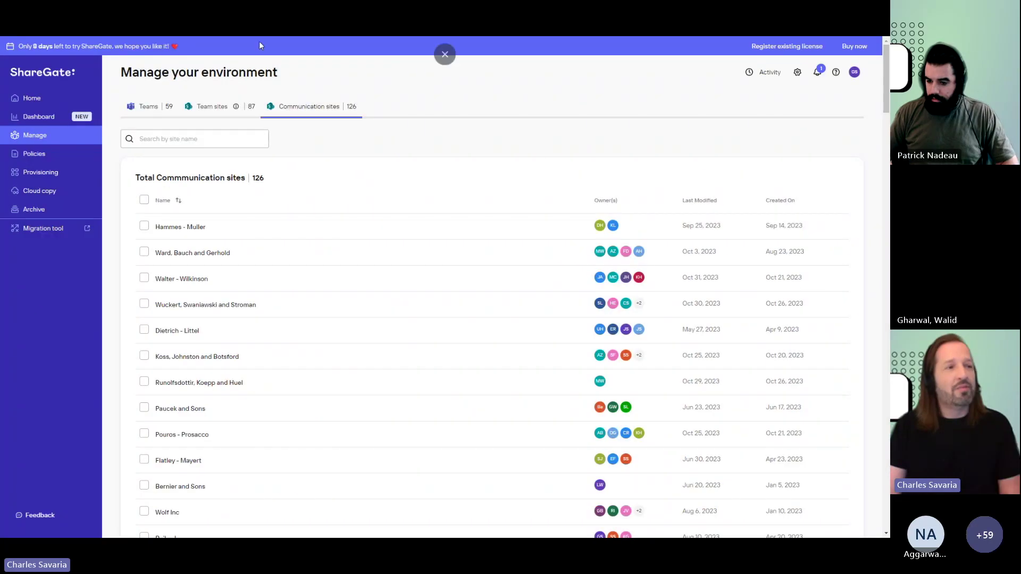
pyautogui.click(217, 107)
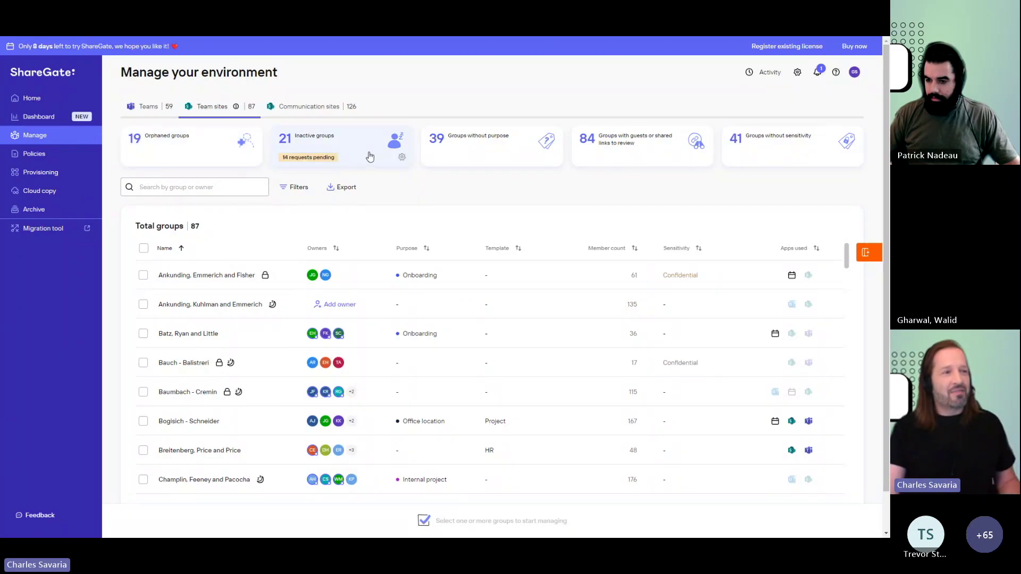
pyautogui.click(326, 141)
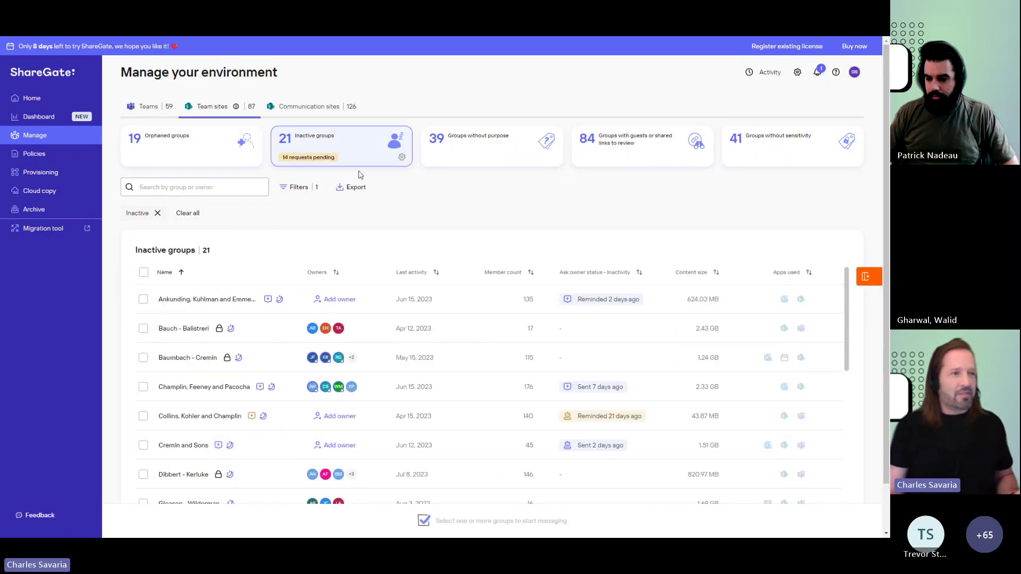
# Tick Bauch - Balistreri among the 59 teams, peek at the inactivity policy, and return to Manage.
pyautogui.click(162, 107)
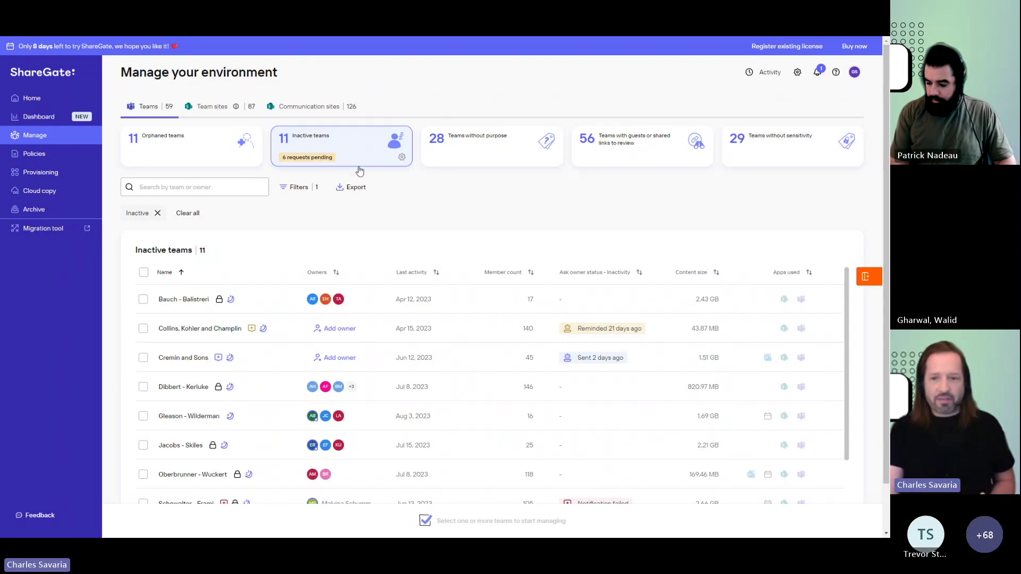
pyautogui.click(145, 300)
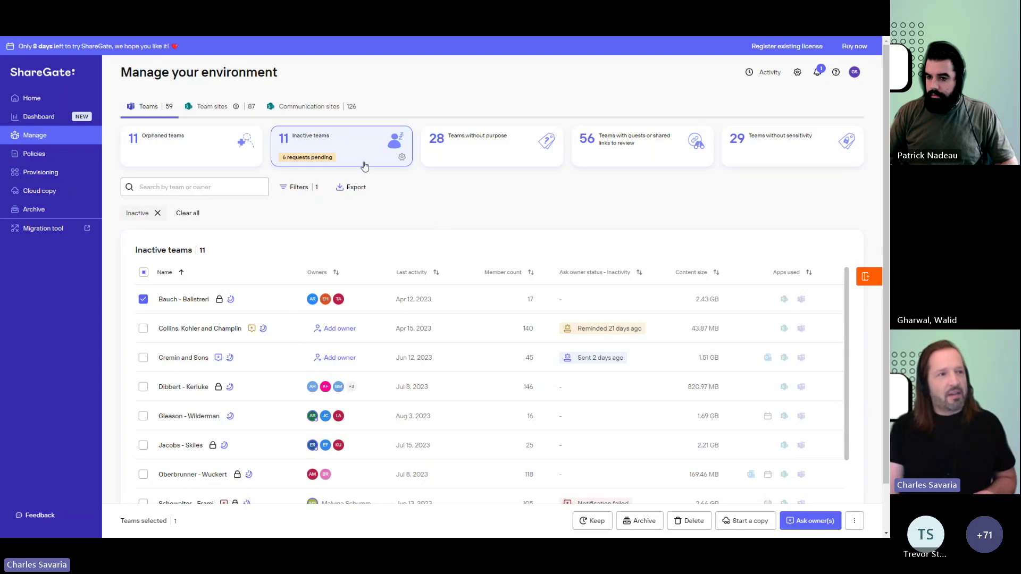
pyautogui.click(402, 157)
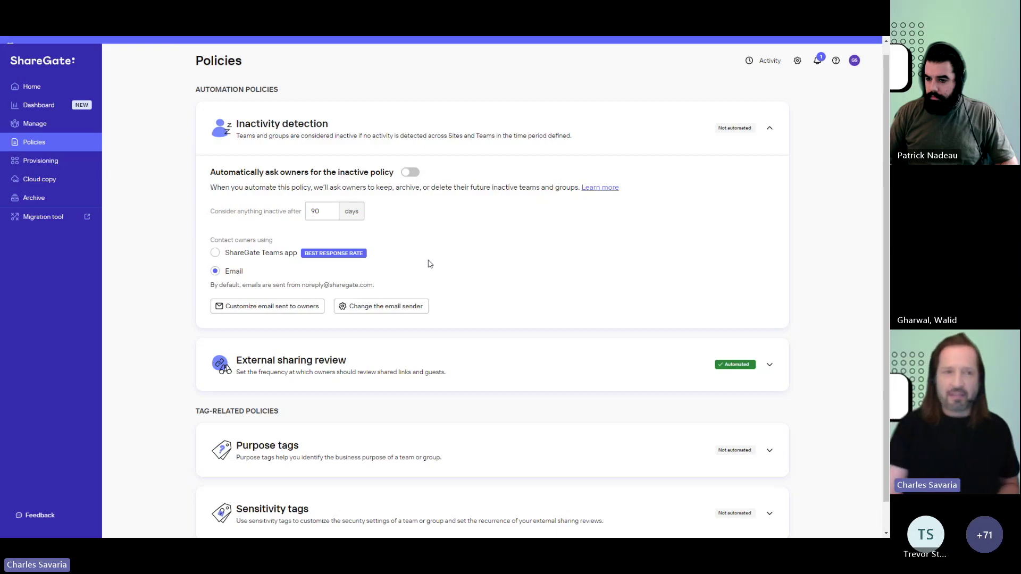
pyautogui.hotkey('ctrl', 'Tab')
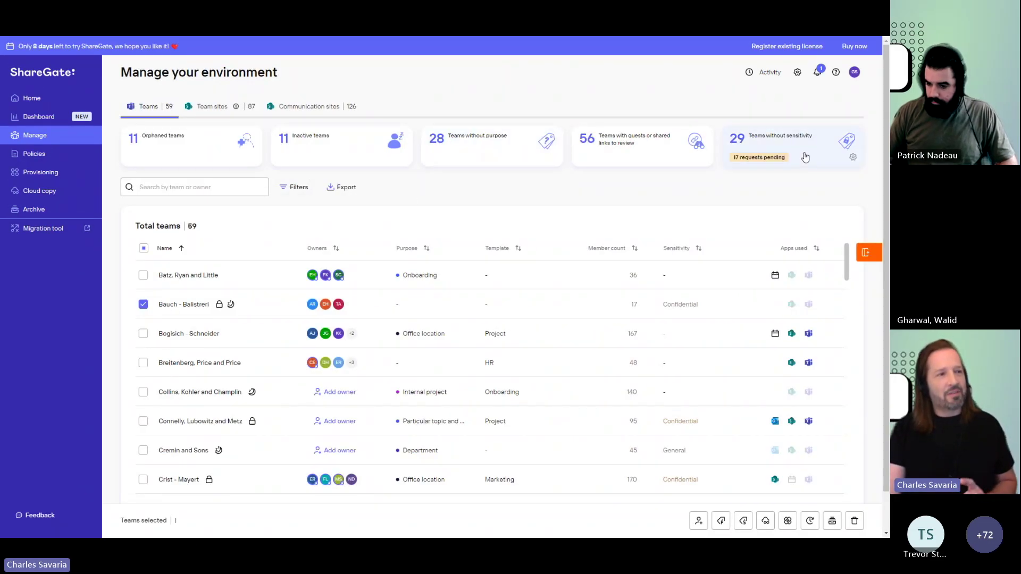
# From the Teams with guests list, remove a guest from the Harris - Simonis team.
pyautogui.click(661, 149)
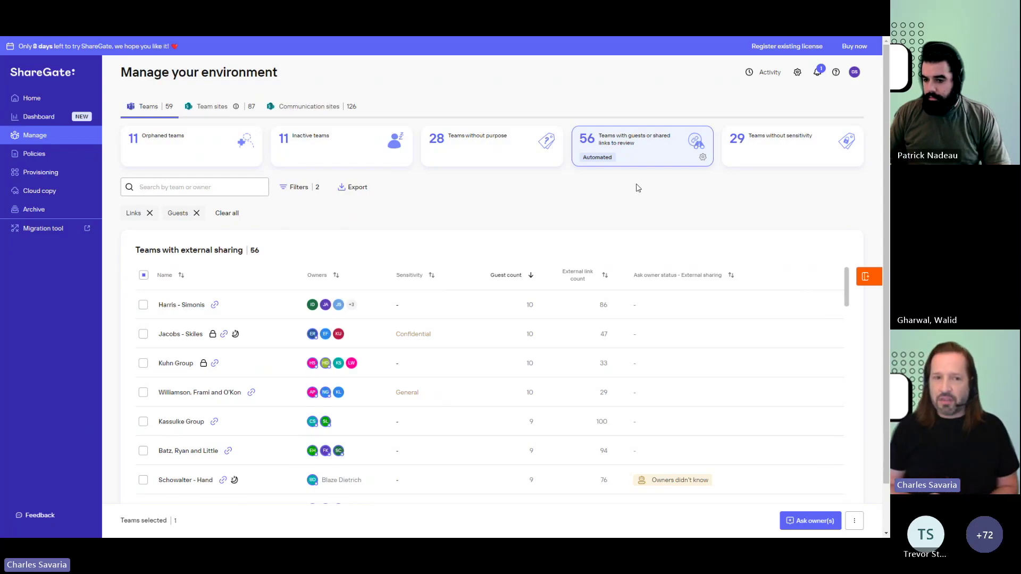
pyautogui.click(490, 318)
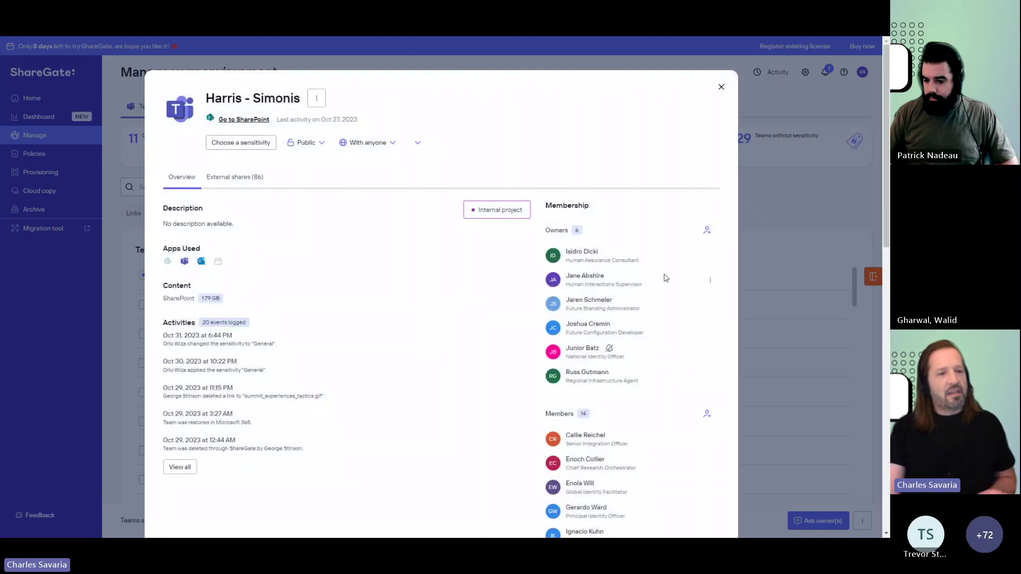
pyautogui.scroll(-8, 664, 277)
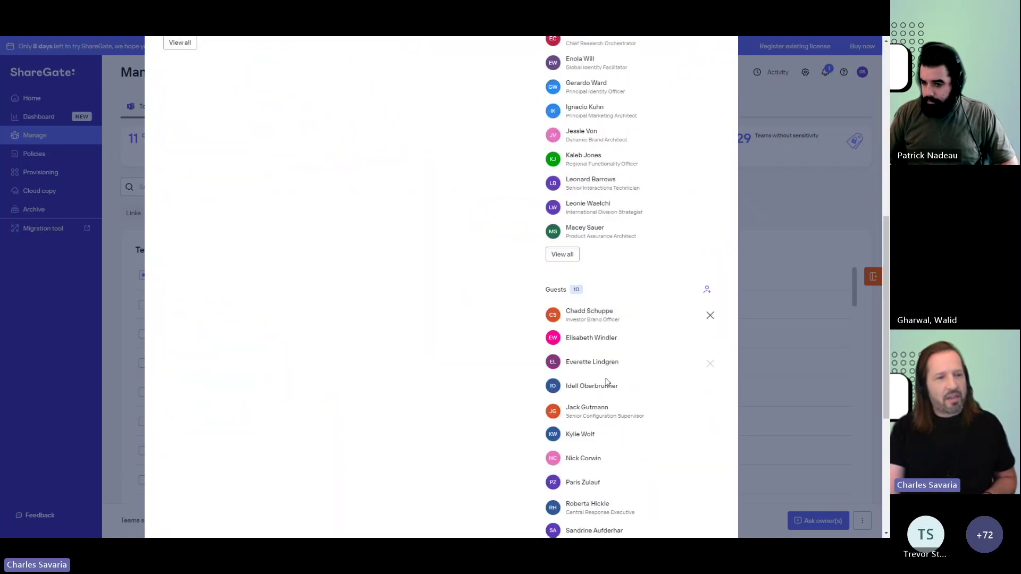
pyautogui.scroll(-3, 606, 382)
pyautogui.click(711, 281)
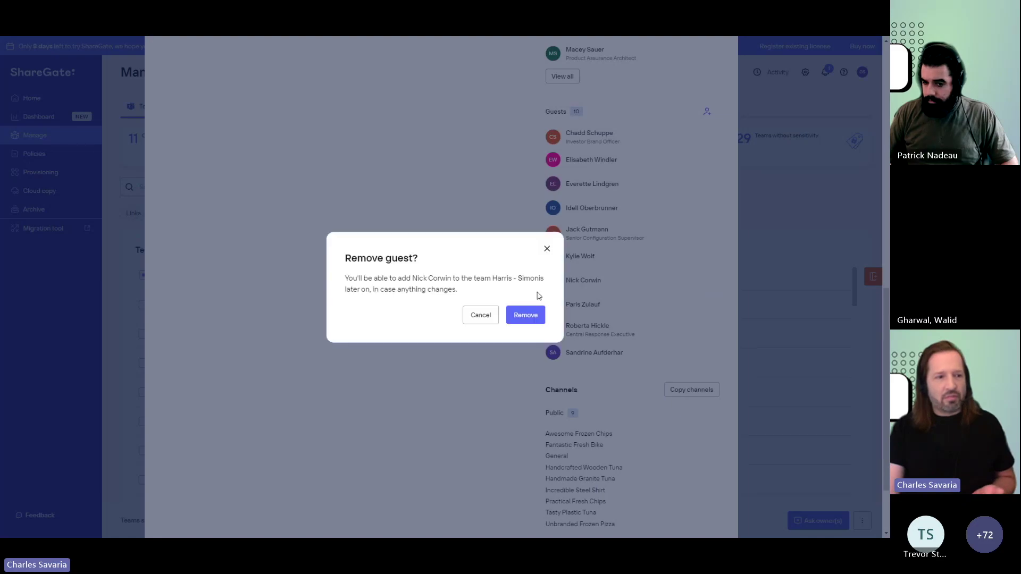
pyautogui.click(511, 315)
# Review Harris - Simonis's shared links, cancelling deletion of the small_dollar_back_end.jpeg link.
pyautogui.click(240, 178)
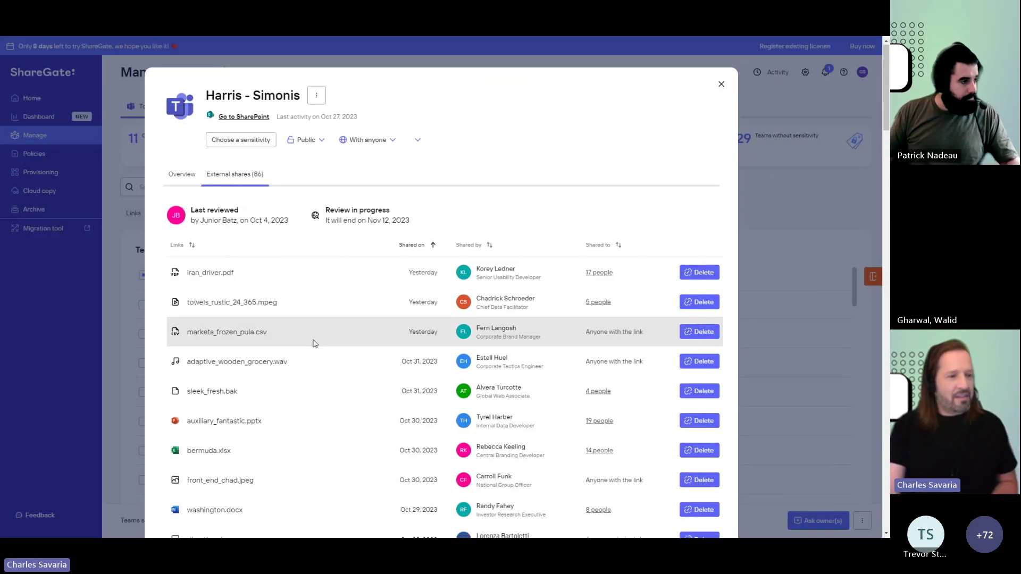
pyautogui.scroll(-5, 313, 344)
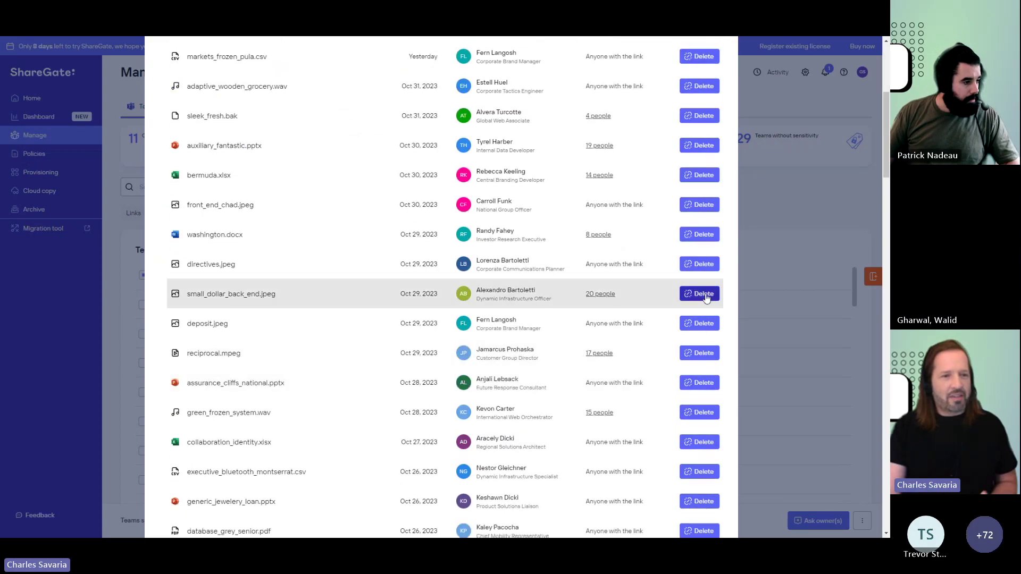
pyautogui.click(704, 294)
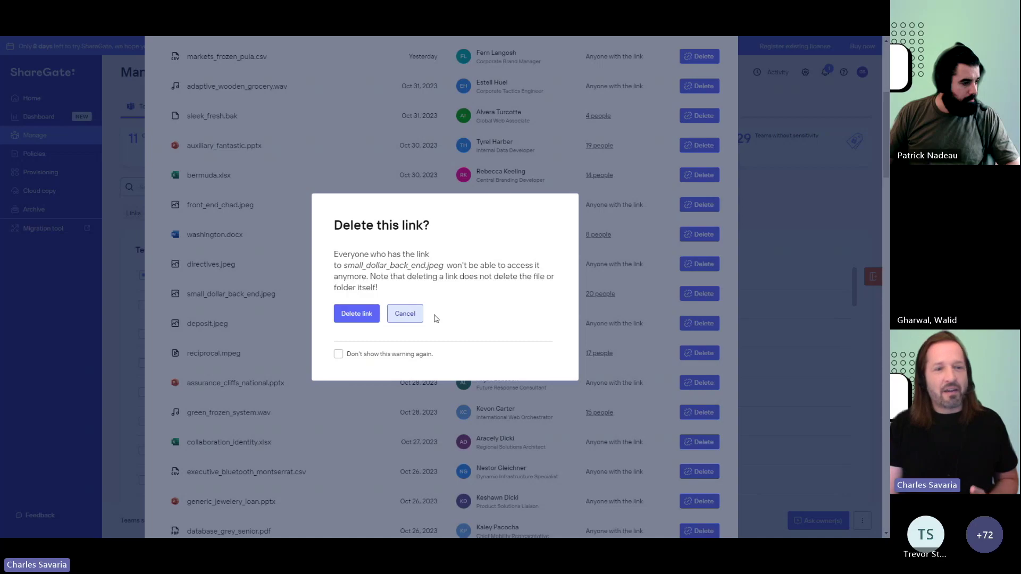
pyautogui.press('Escape')
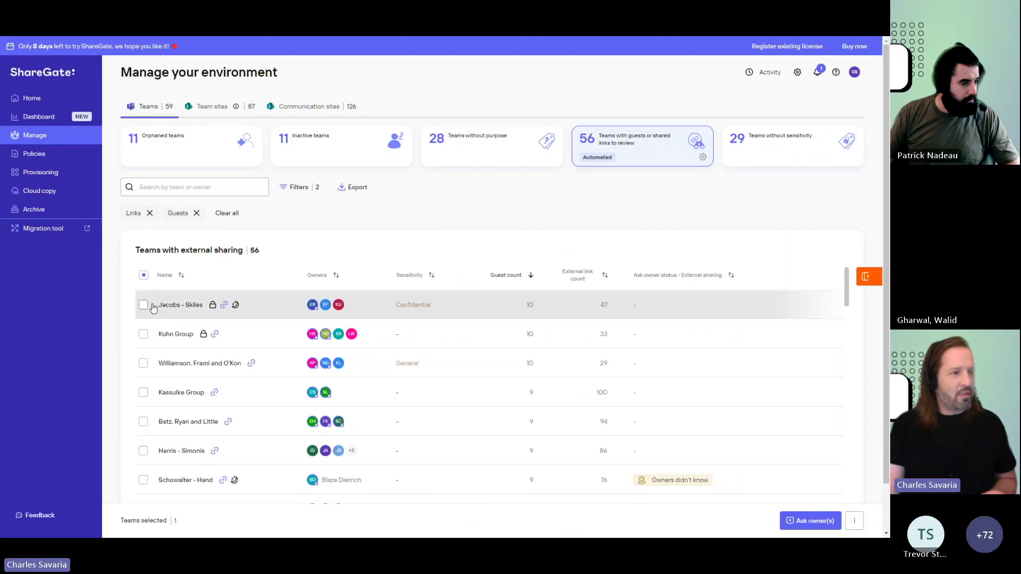
# Also mark Kuhn Group and ask the owners of both marked teams to review.
pyautogui.click(144, 335)
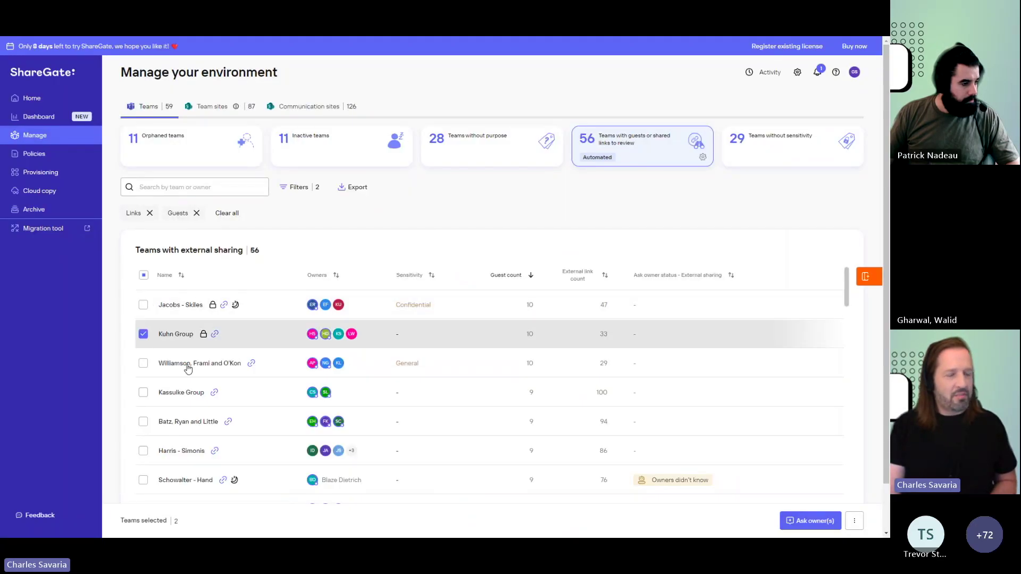
pyautogui.click(821, 521)
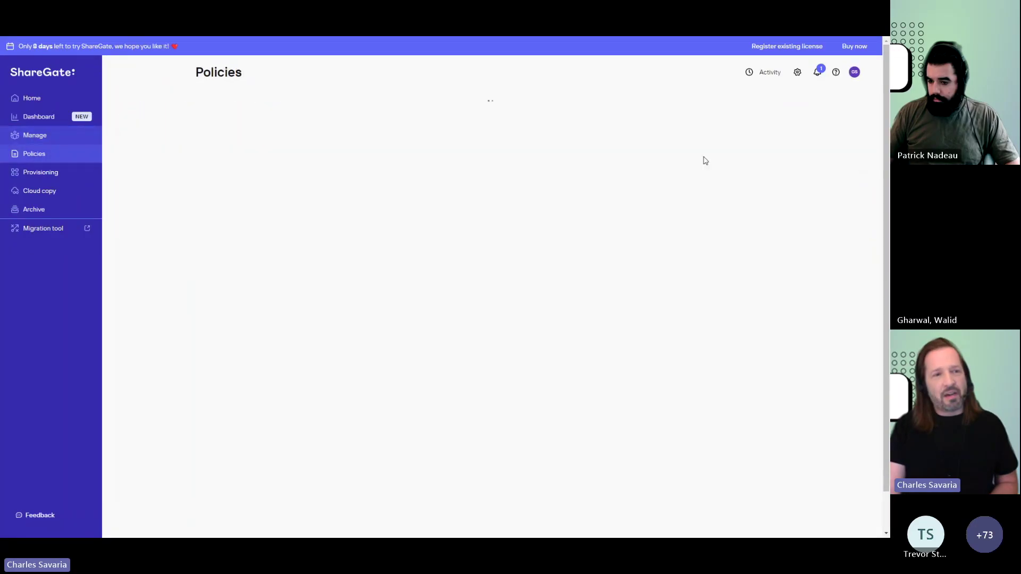
pyautogui.scroll(-1, 706, 161)
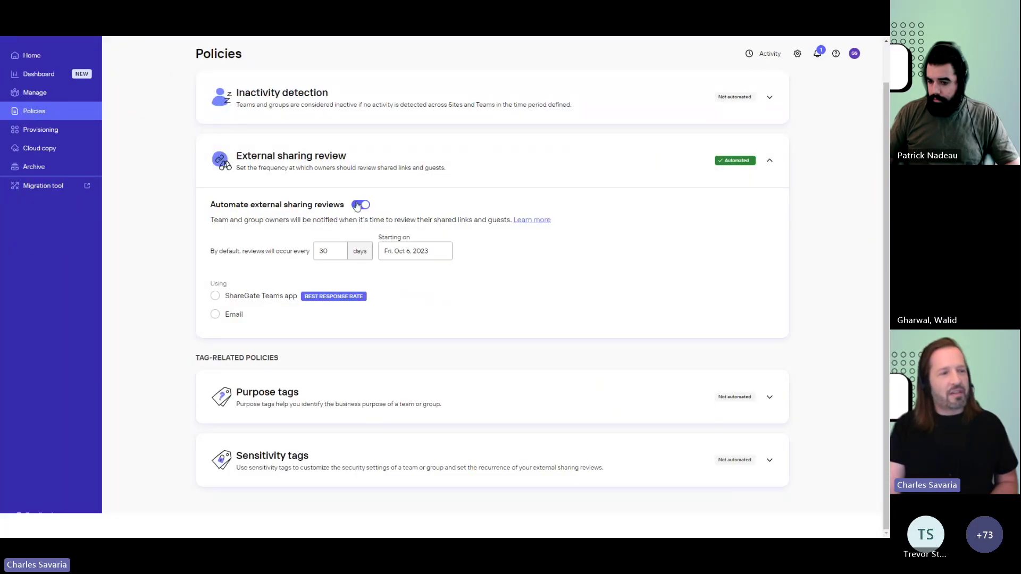
pyautogui.scroll(1, 329, 258)
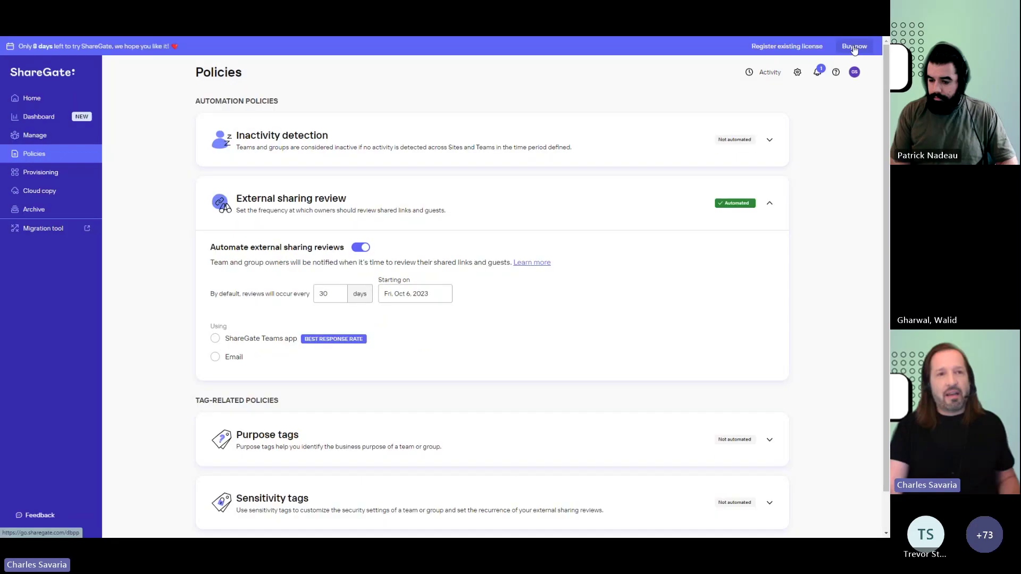
pyautogui.press('F11')
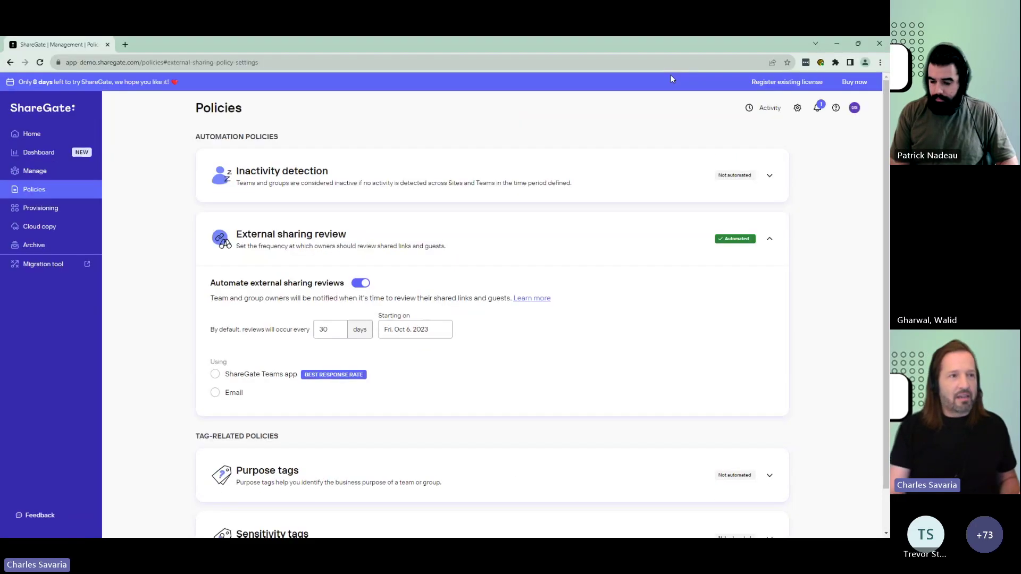
# Load the owner's external sharing review dashboard in a new tab, highlighting the guest and link counts.
pyautogui.click(125, 44)
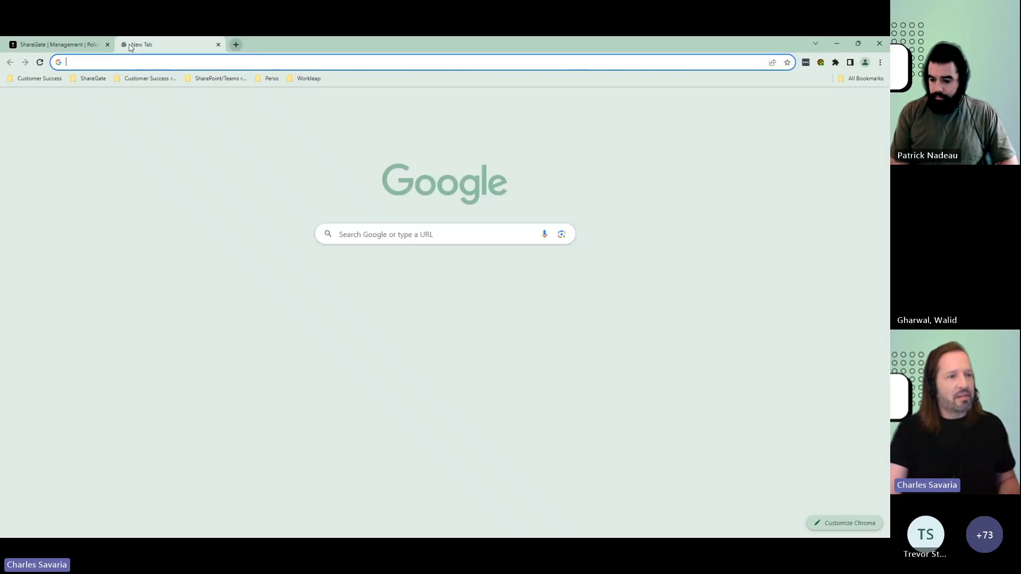
pyautogui.write('app-demo.sharegate.com/public/emails/external-sharing-review/dashboard')
pyautogui.press('Return')
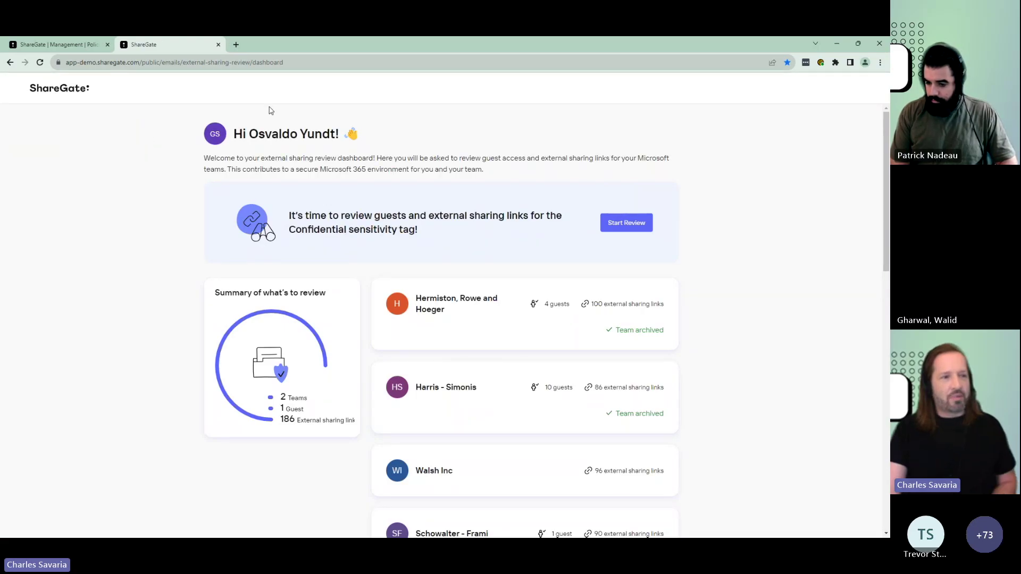
pyautogui.moveTo(419, 158); pyautogui.dragTo(612, 158)
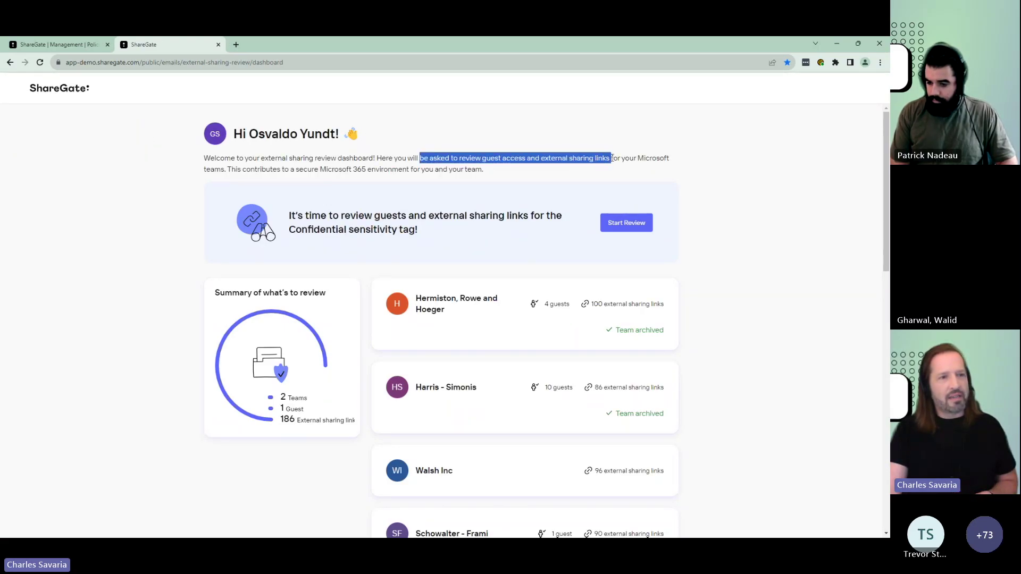
pyautogui.click(624, 168)
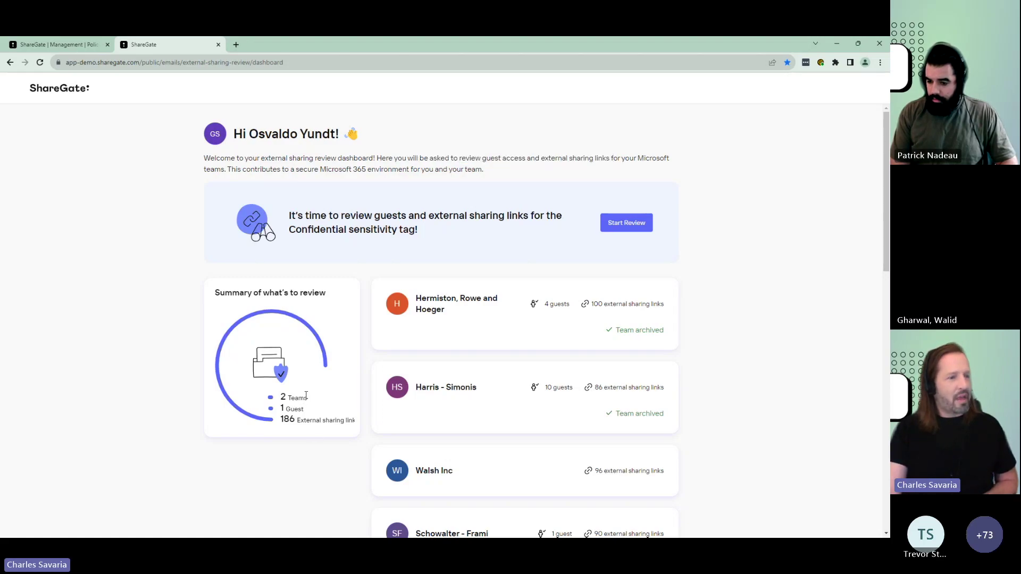
pyautogui.scroll(-2, 305, 392)
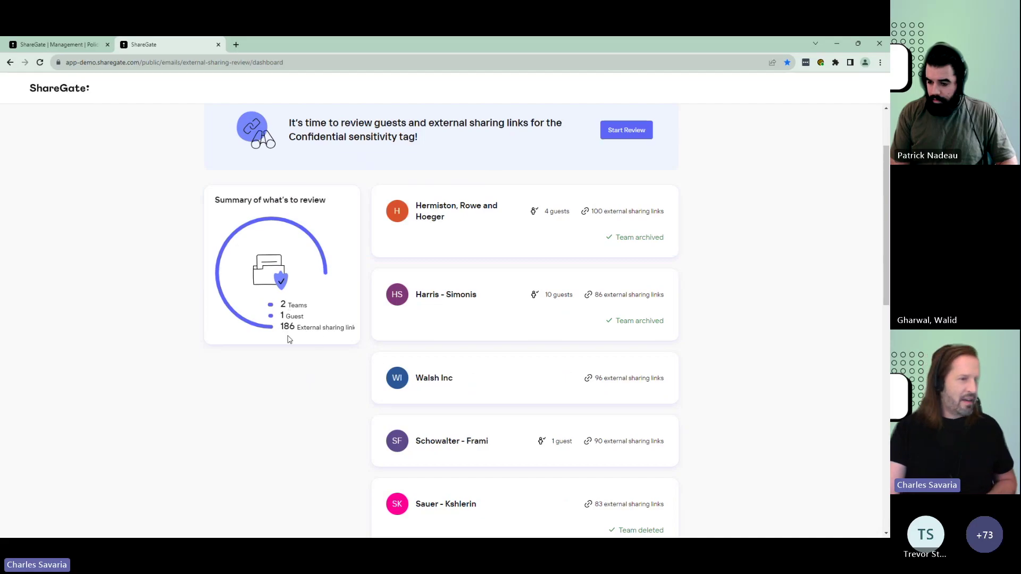
pyautogui.moveTo(286, 326); pyautogui.dragTo(303, 335)
pyautogui.click(306, 336)
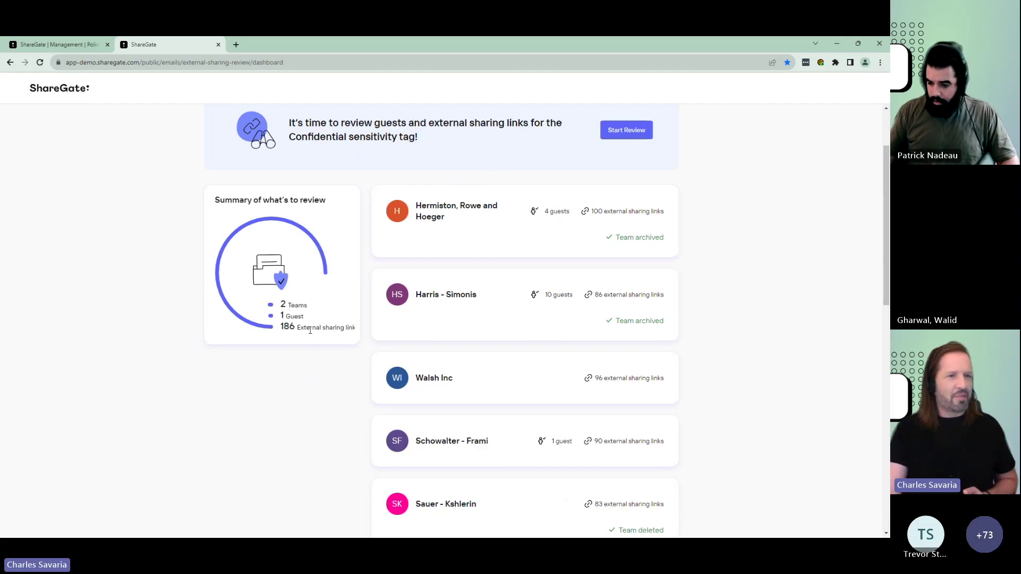
# Start the review and keep the team's only guest by undoing its removal.
pyautogui.click(631, 138)
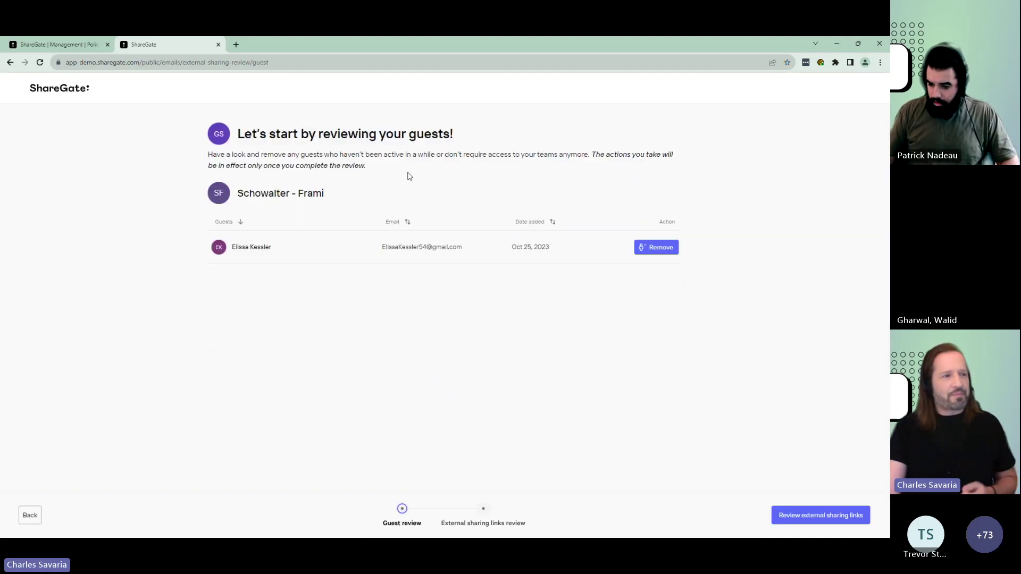
pyautogui.click(661, 248)
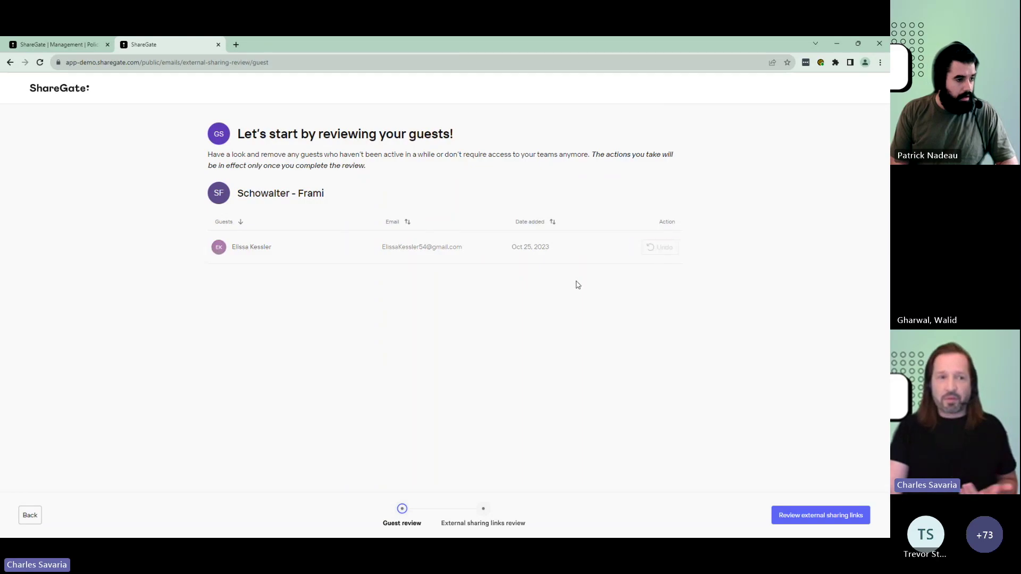
pyautogui.click(666, 248)
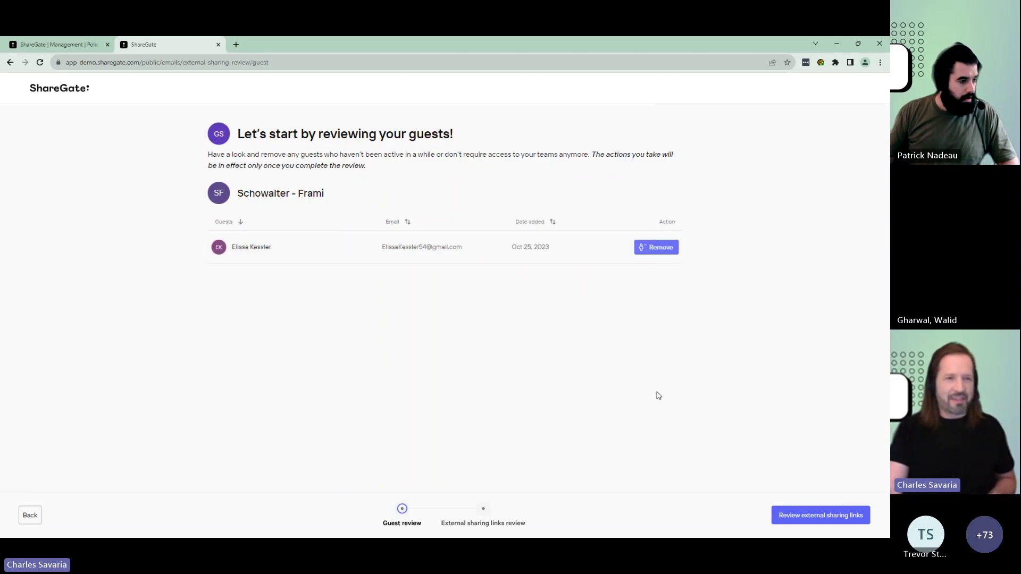
# Look through the team's external sharing links and complete the review.
pyautogui.click(844, 515)
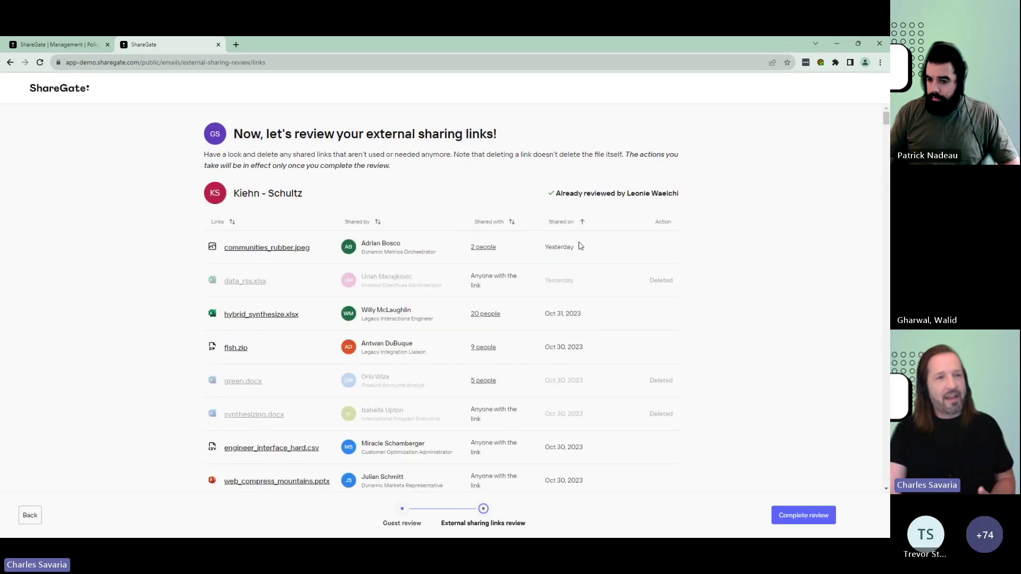
pyautogui.moveTo(553, 197); pyautogui.dragTo(695, 205)
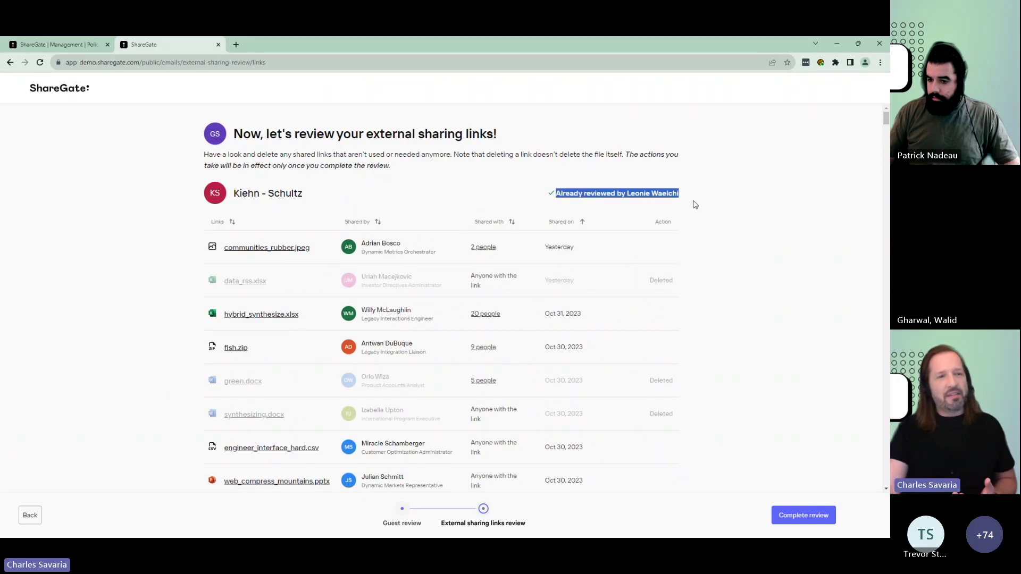
pyautogui.click(699, 193)
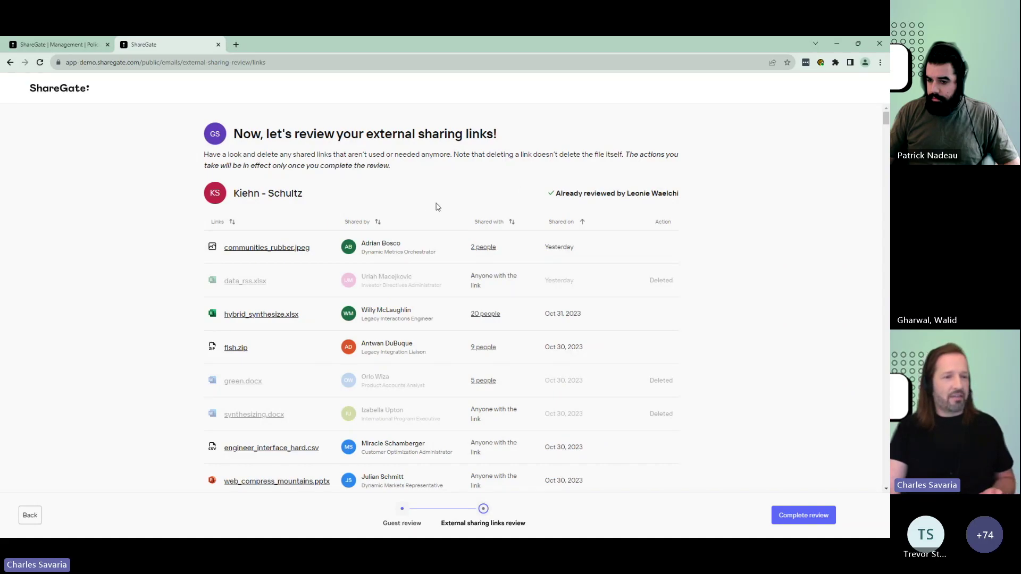
pyautogui.scroll(-10, 598, 228)
pyautogui.scroll(1, 599, 394)
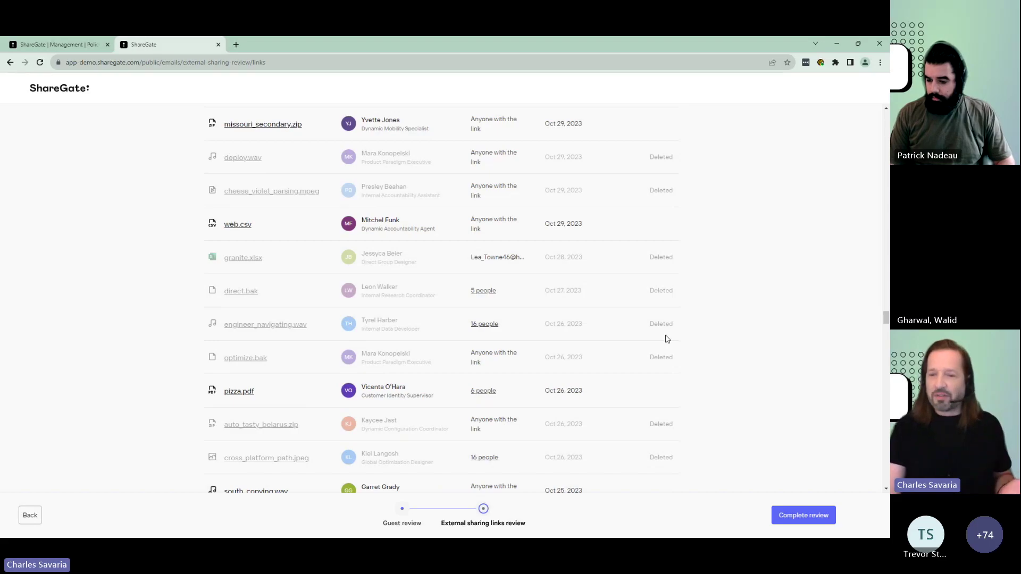
pyautogui.click(815, 520)
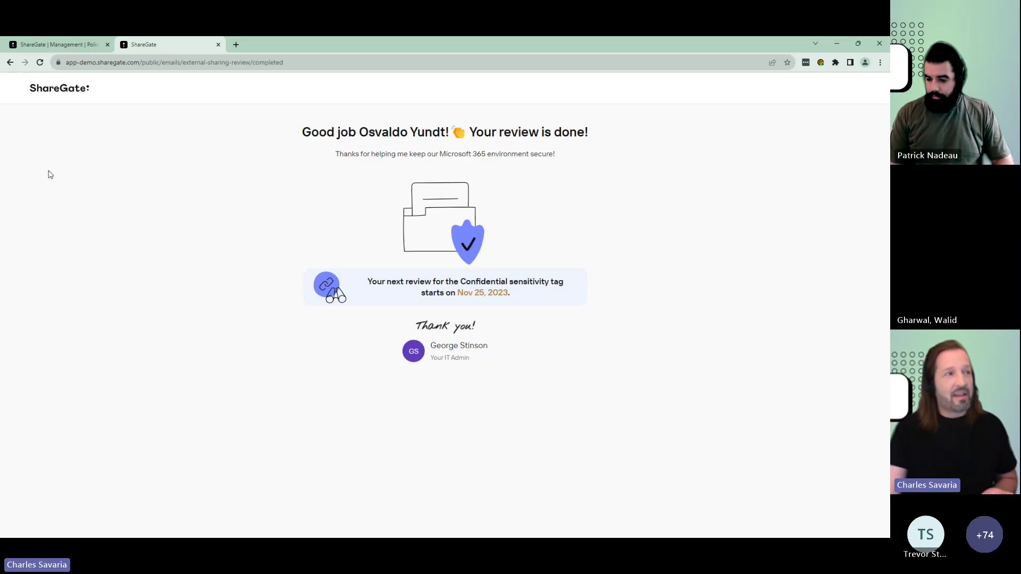
# Back on Management, list the 28 teams without a purpose tag and open the purpose tag policy.
pyautogui.hotkey('ctrl', 'shift', 'Tab')
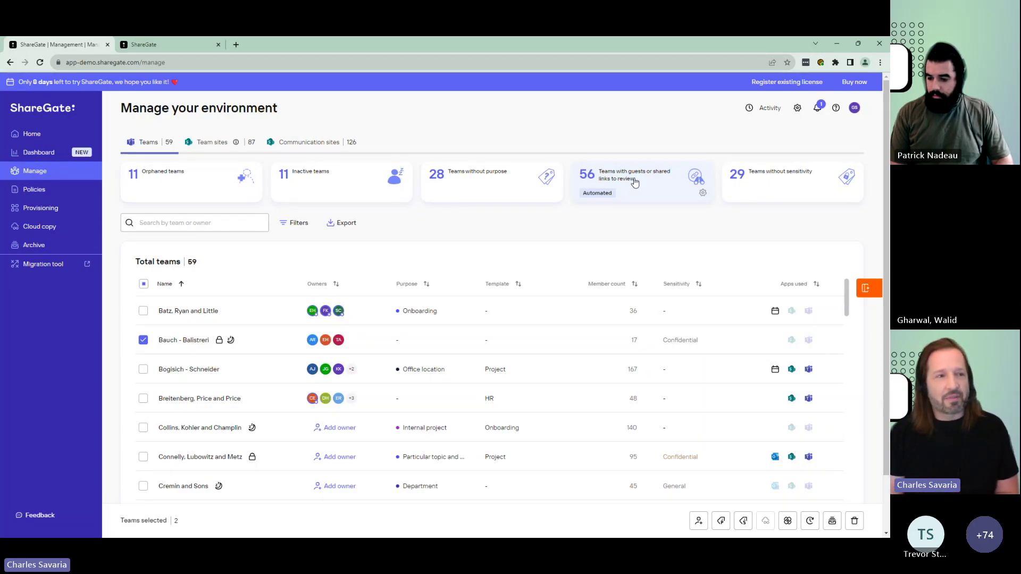
pyautogui.click(501, 177)
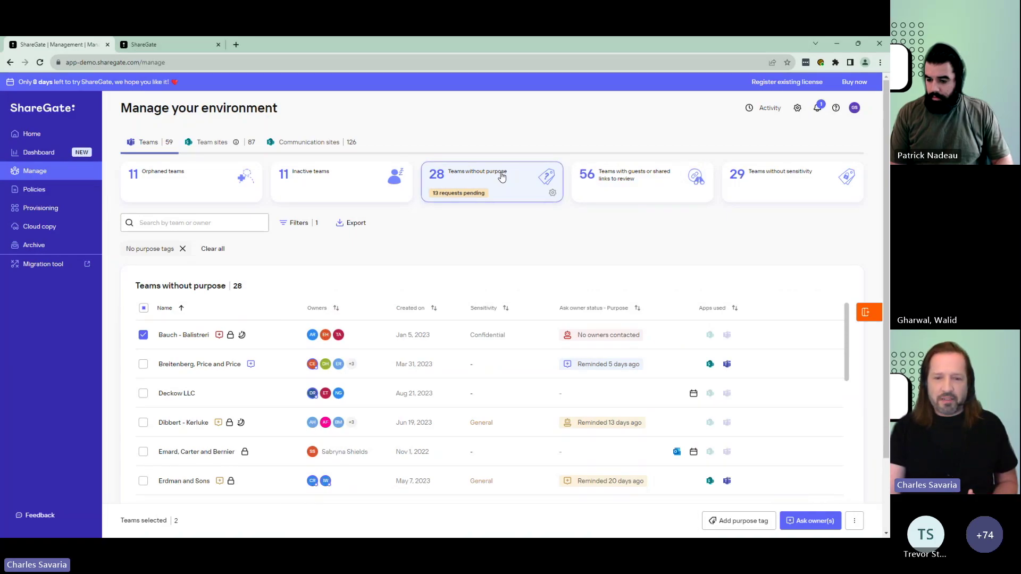
pyautogui.click(552, 195)
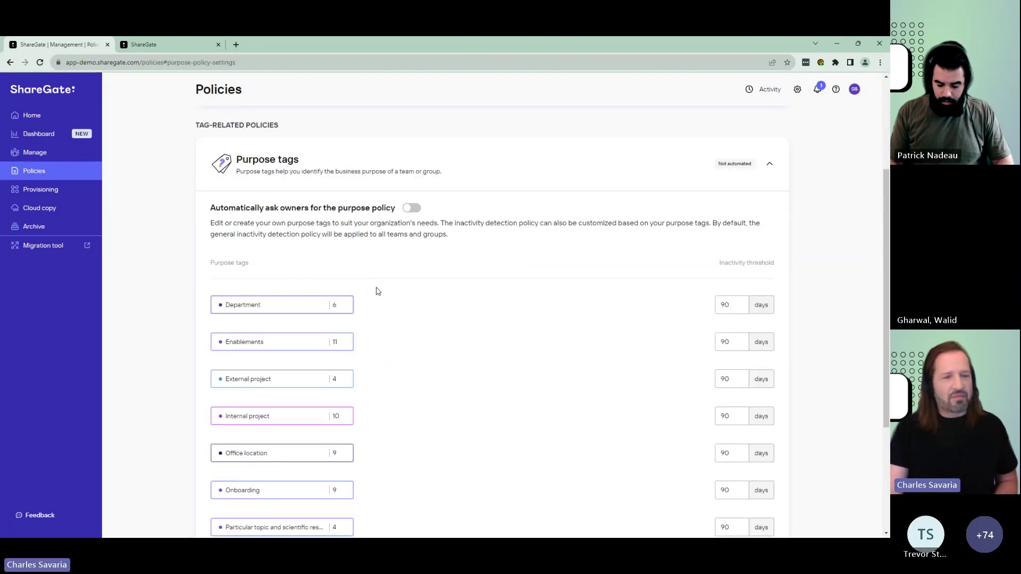
# Open the Department purpose tag editor, close it unchanged, and select its inactivity threshold.
pyautogui.click(366, 306)
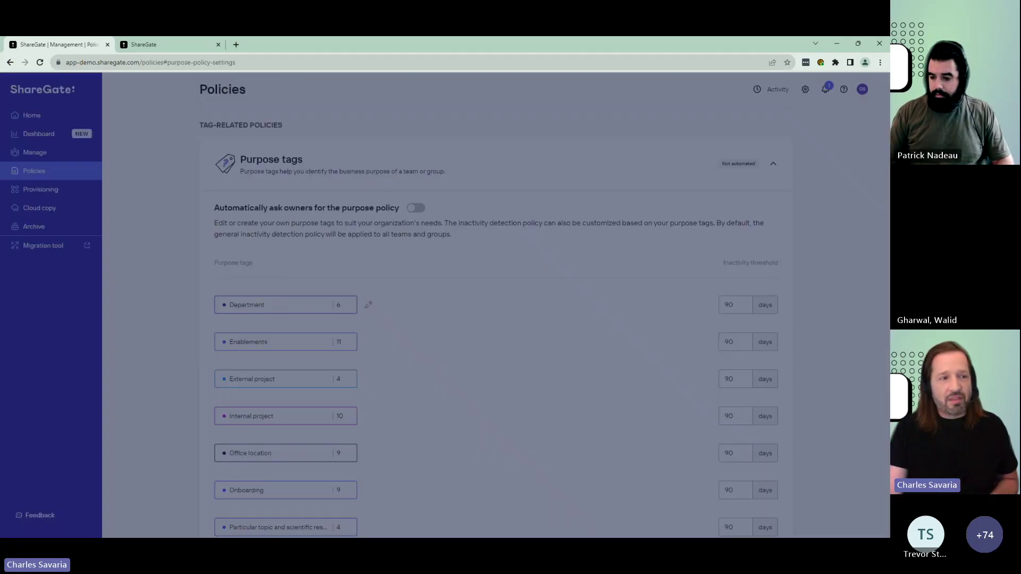
pyautogui.click(403, 243)
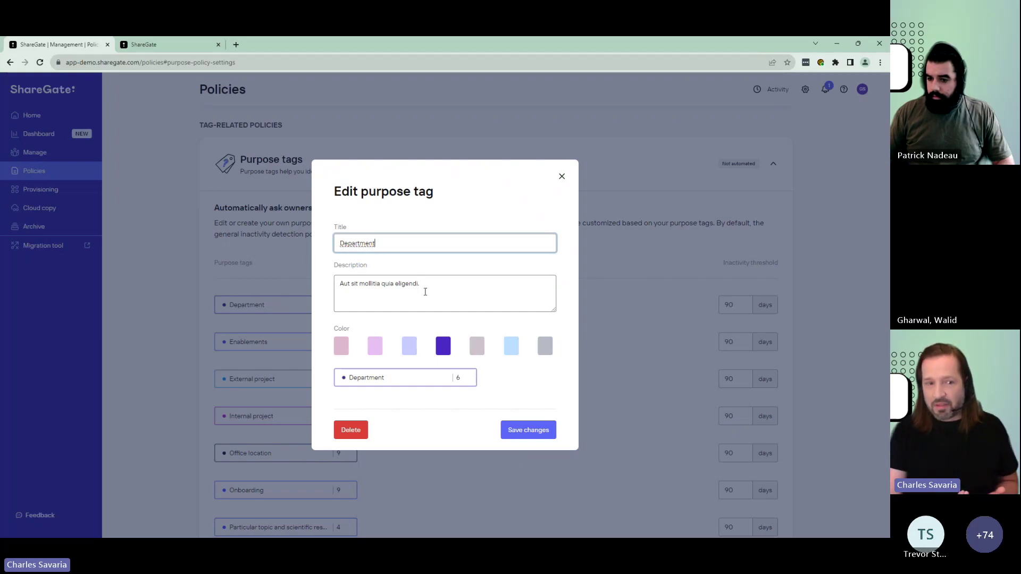
pyautogui.click(562, 176)
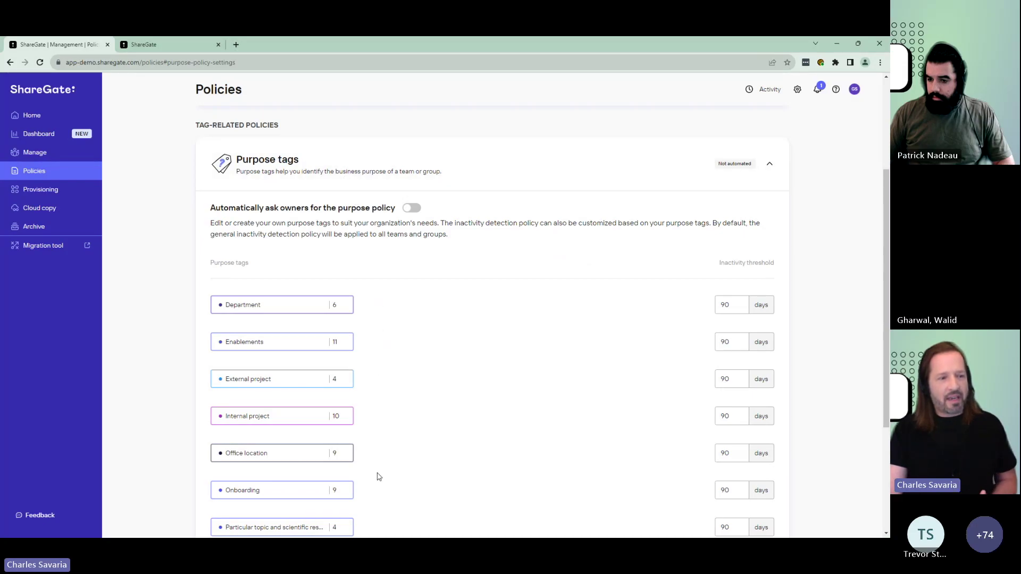
pyautogui.click(736, 305)
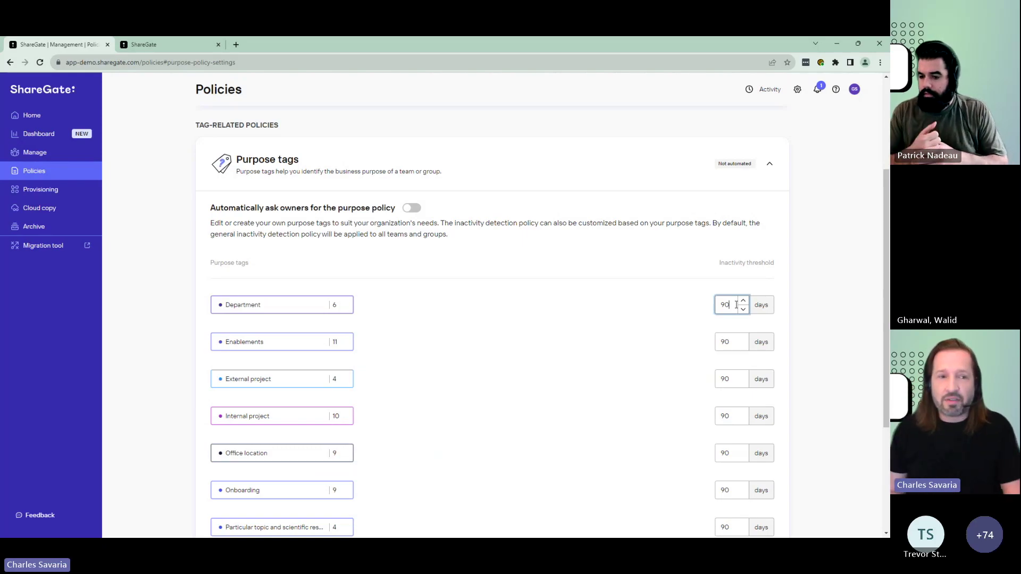
# Change Department's threshold to 60 days and Internal project's from 90 to 30, then collapse Purpose tags.
pyautogui.press('BackSpace')
pyautogui.press('BackSpace')
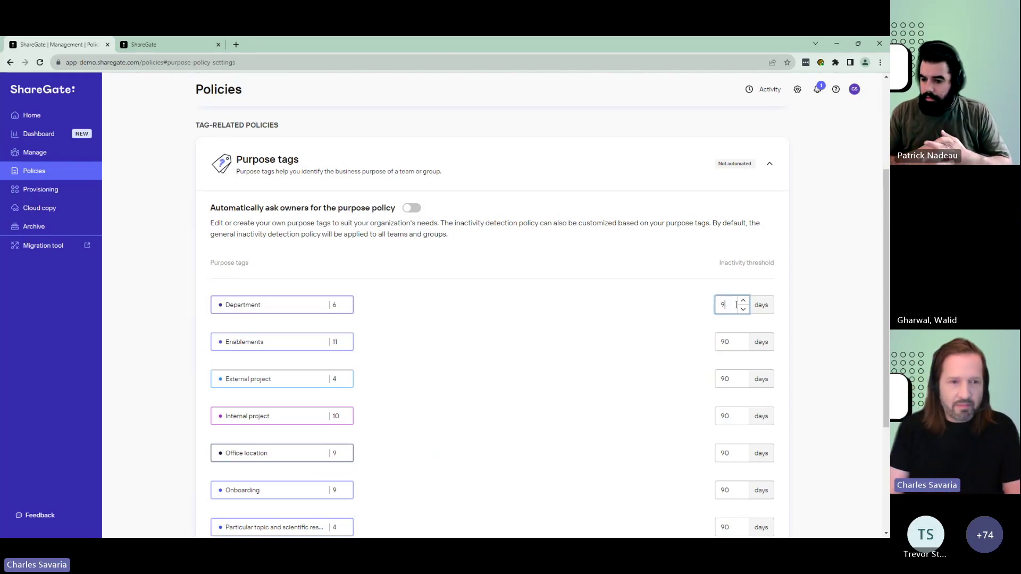
pyautogui.write('60')
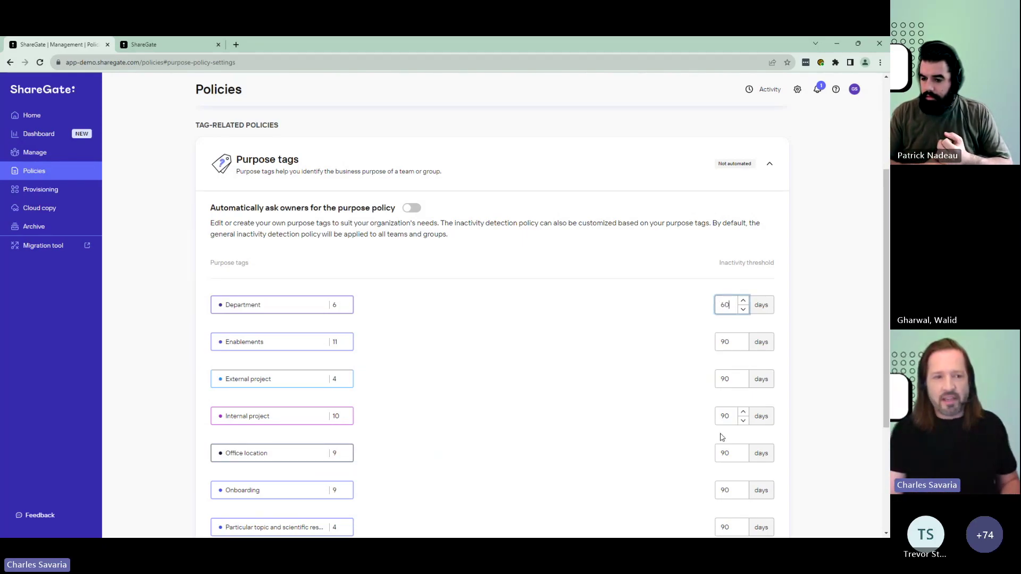
pyautogui.click(751, 429)
pyautogui.click(720, 420)
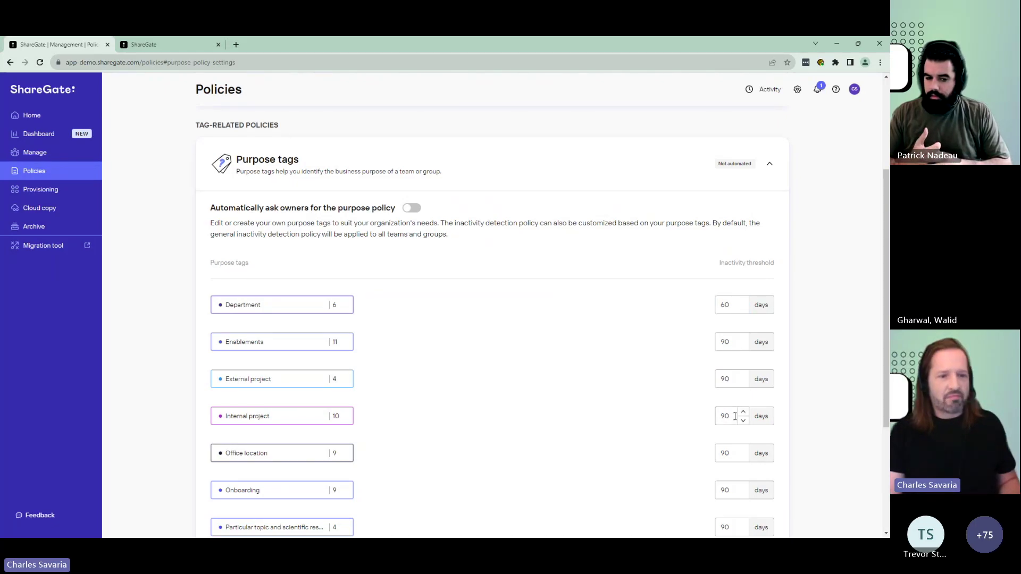
pyautogui.doubleClick(720, 420)
pyautogui.write('30')
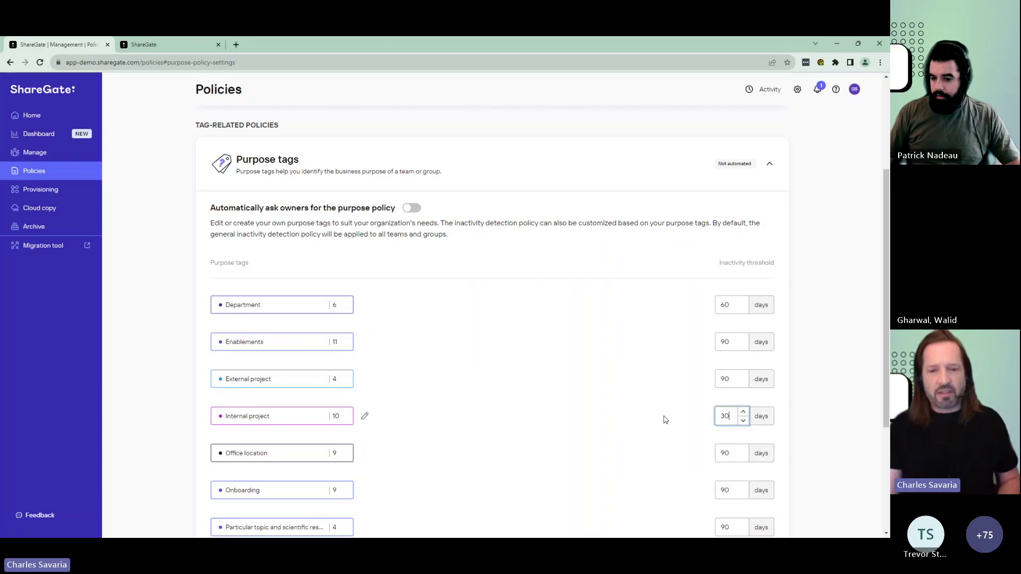
pyautogui.click(686, 423)
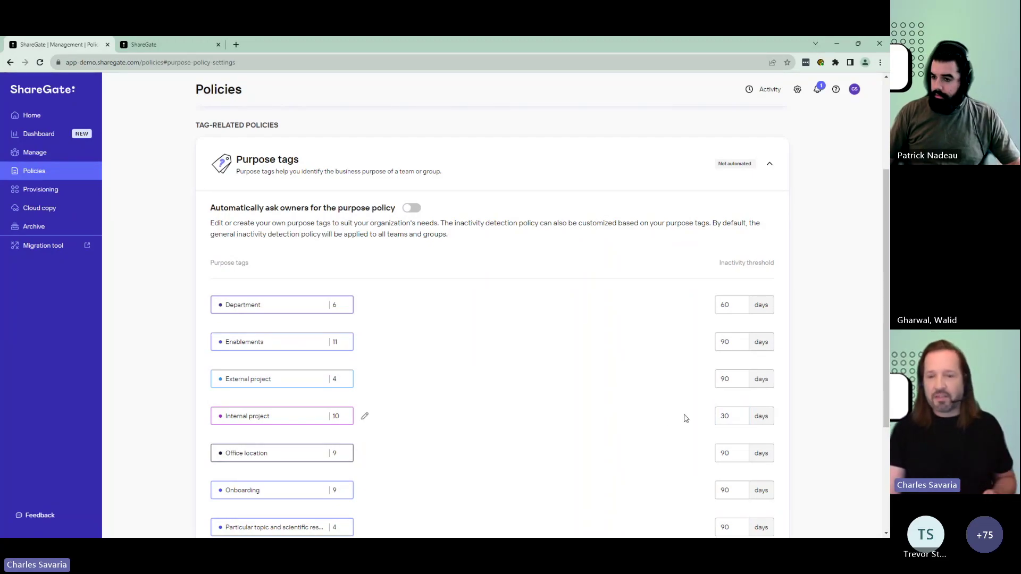
pyautogui.click(563, 175)
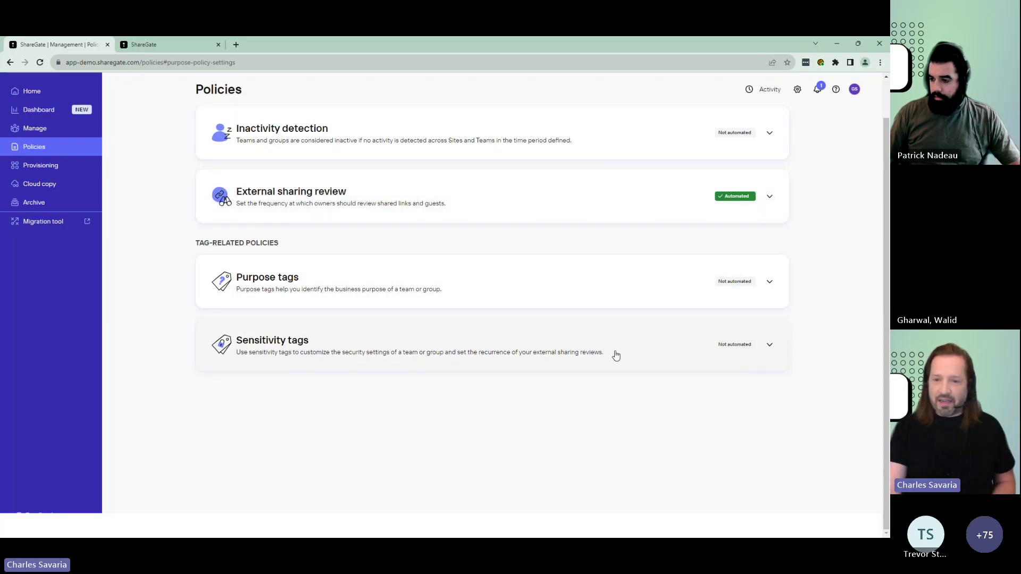
# Expand Sensitivity tags and inspect the Confidential tag's privacy, external sharing and guest access options without saving.
pyautogui.click(624, 357)
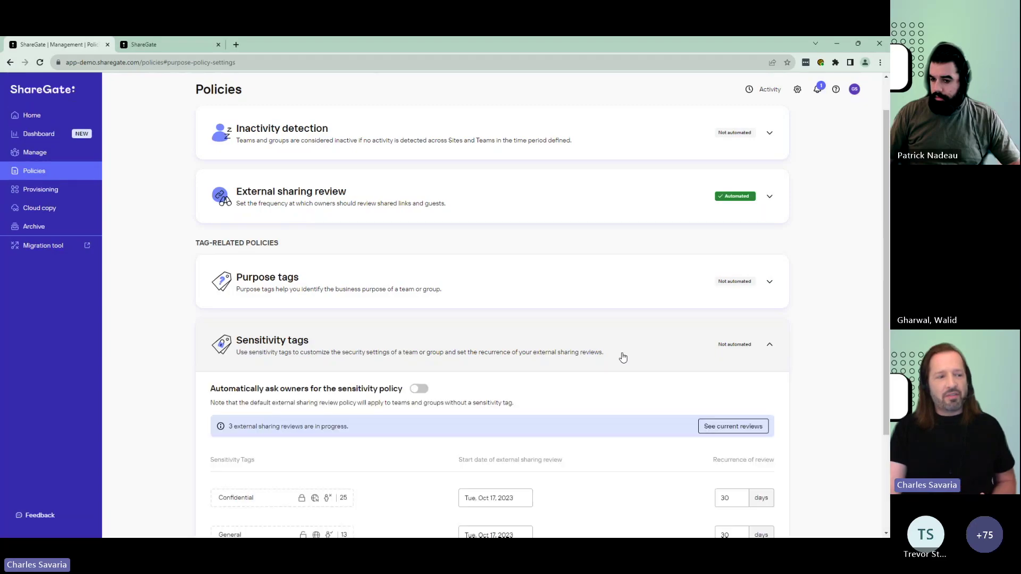
pyautogui.scroll(-3, 617, 352)
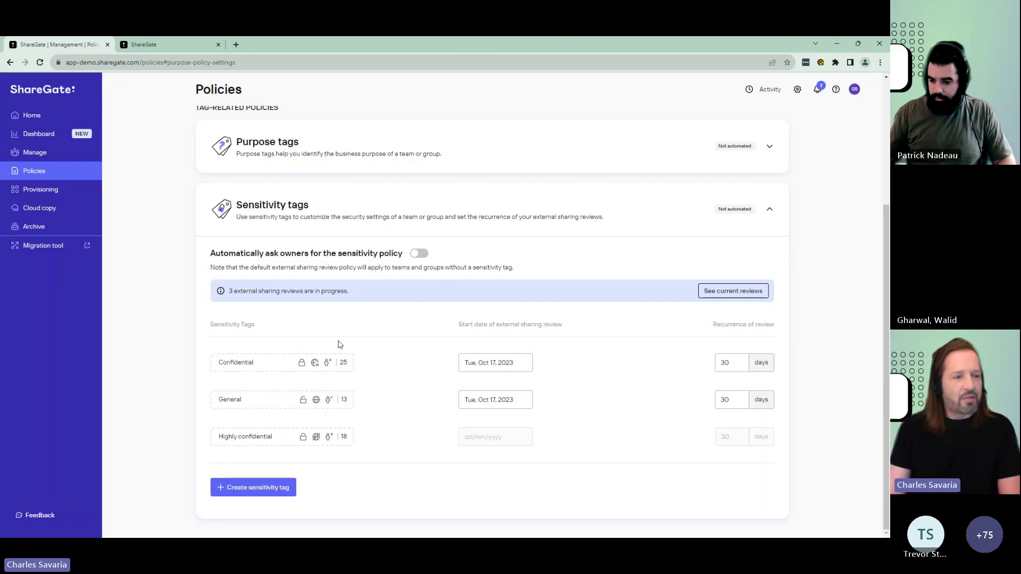
pyautogui.moveTo(366, 364)
pyautogui.click(365, 364)
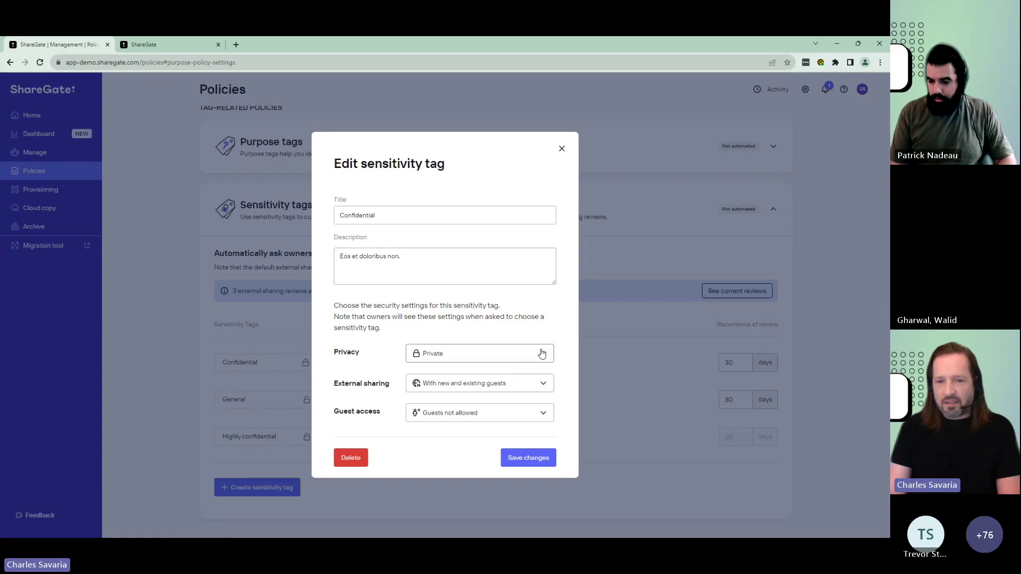
pyautogui.click(459, 354)
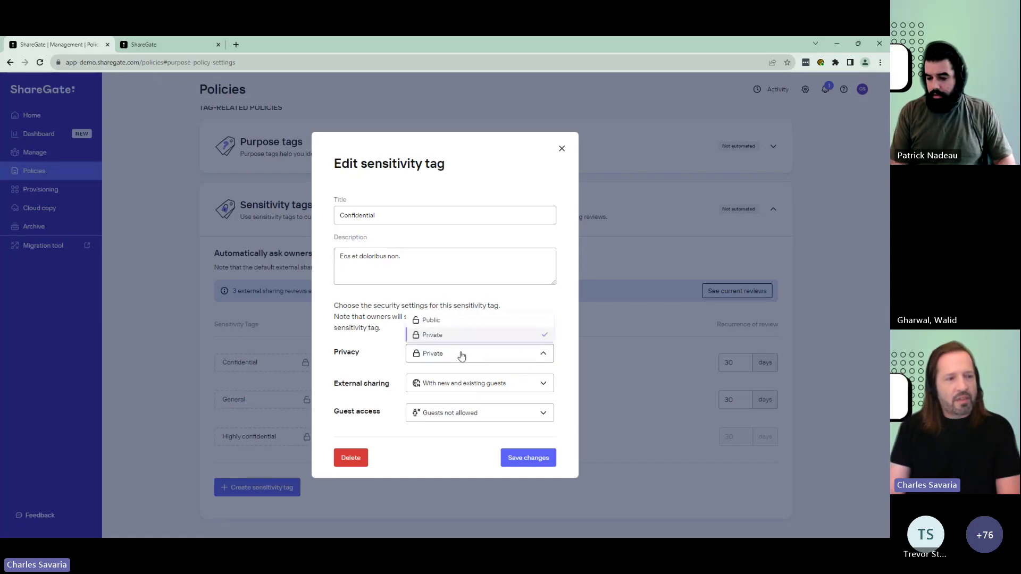
pyautogui.click(536, 384)
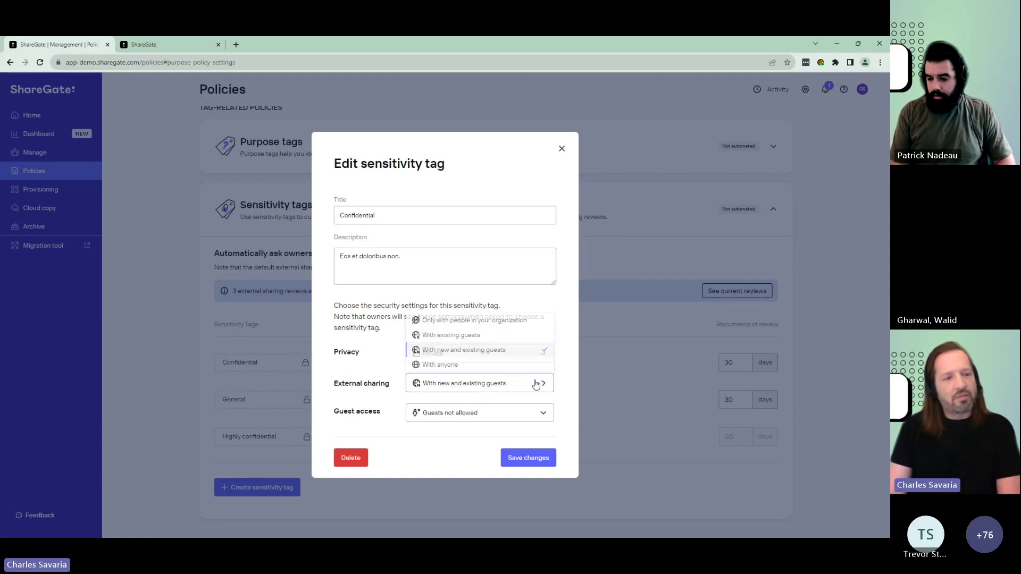
pyautogui.click(531, 418)
pyautogui.click(570, 317)
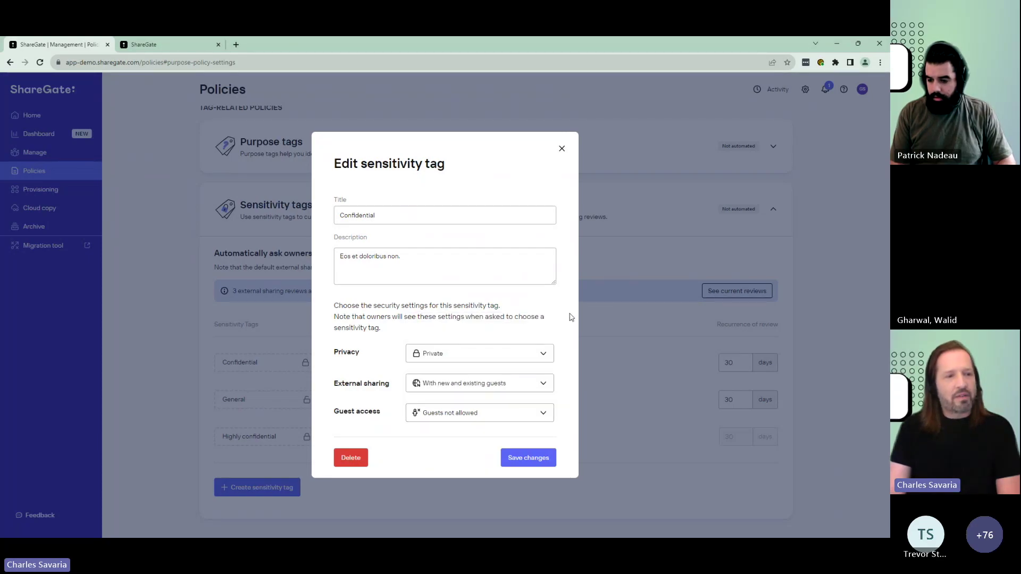
pyautogui.click(562, 150)
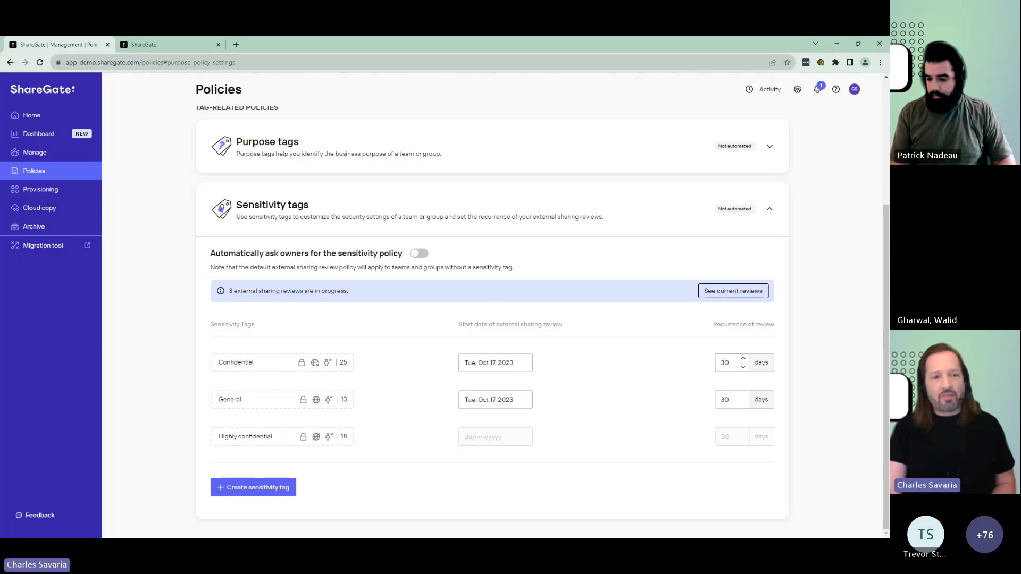
# Highlight some policy text, then return to Manage to view all 59 teams.
pyautogui.moveTo(725, 324); pyautogui.dragTo(777, 331)
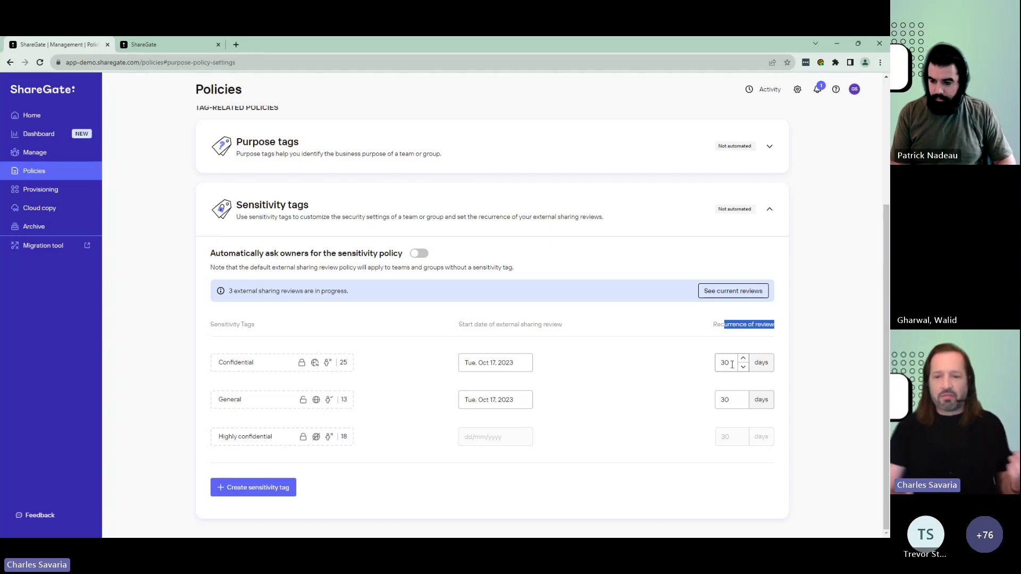
pyautogui.click(53, 154)
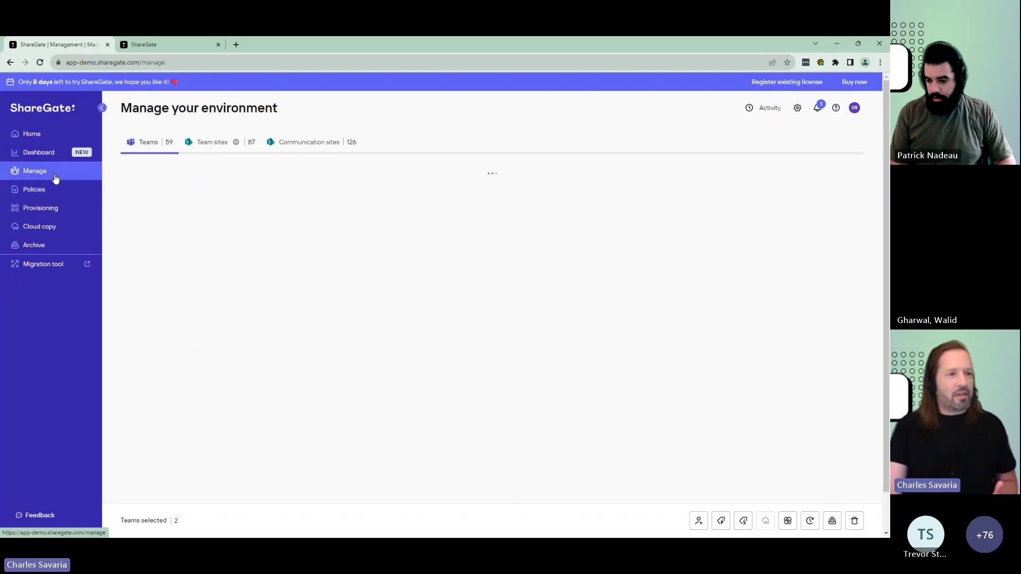